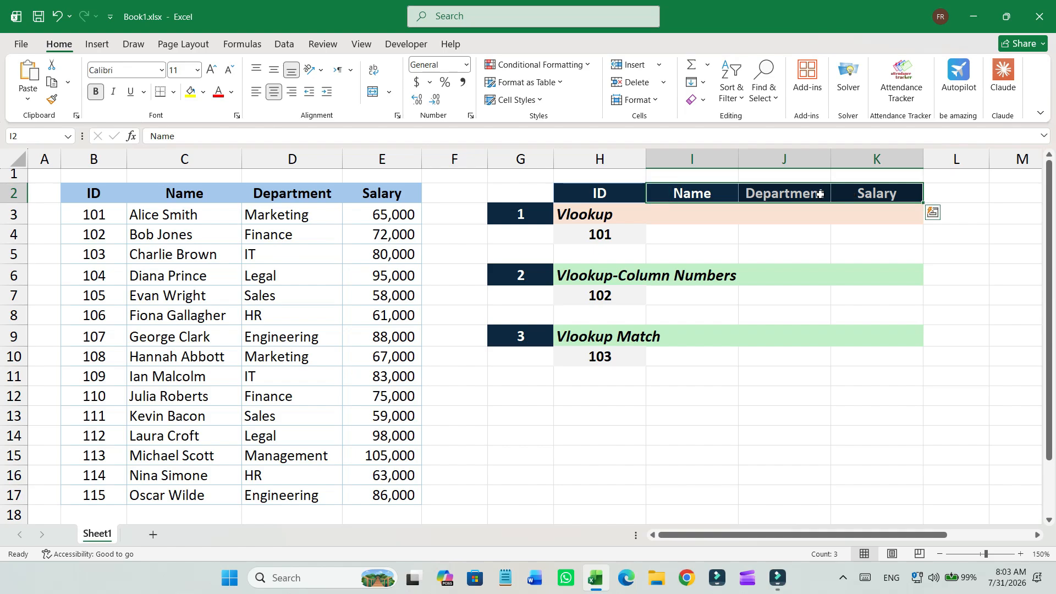
click(818, 194)
click(879, 196)
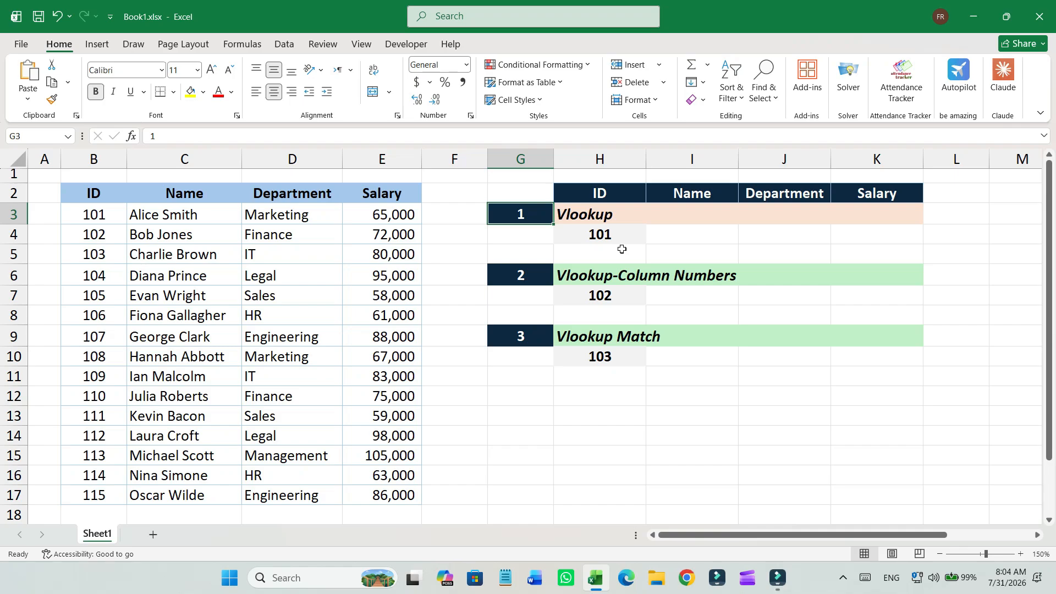
Enter =VLOOKUP(H4,$B$2:$E$17,2,0) in I4 to look up the name for the ID in H4.
click(691, 236)
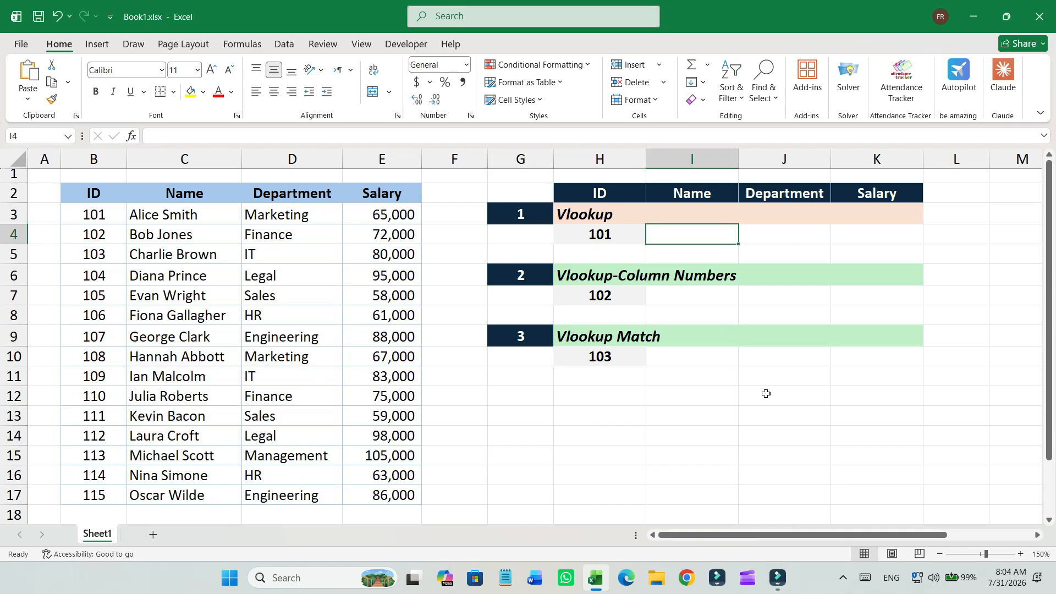
text(=VLO)
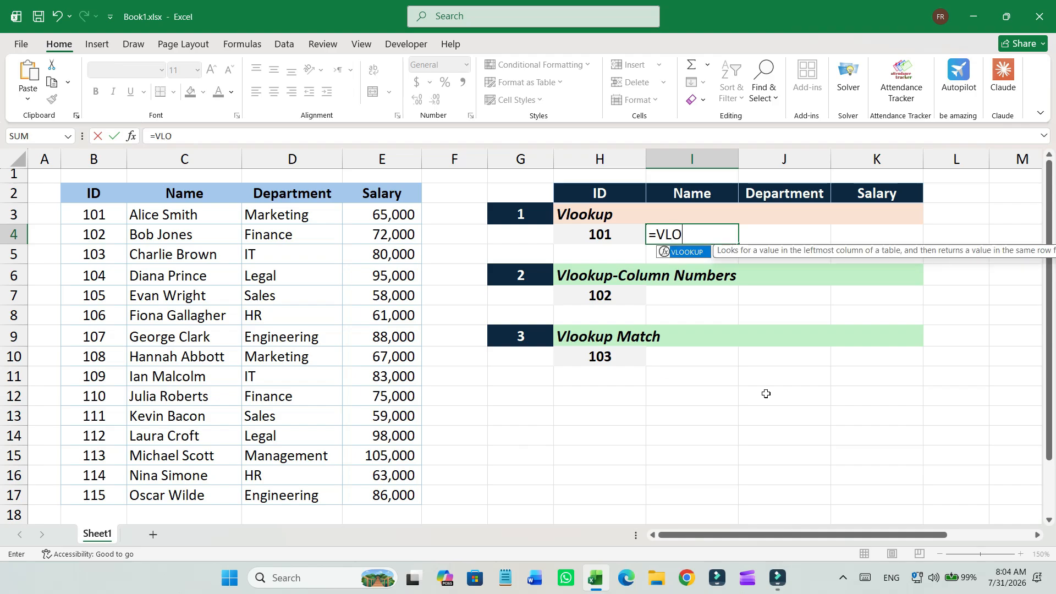
text(OKUP()
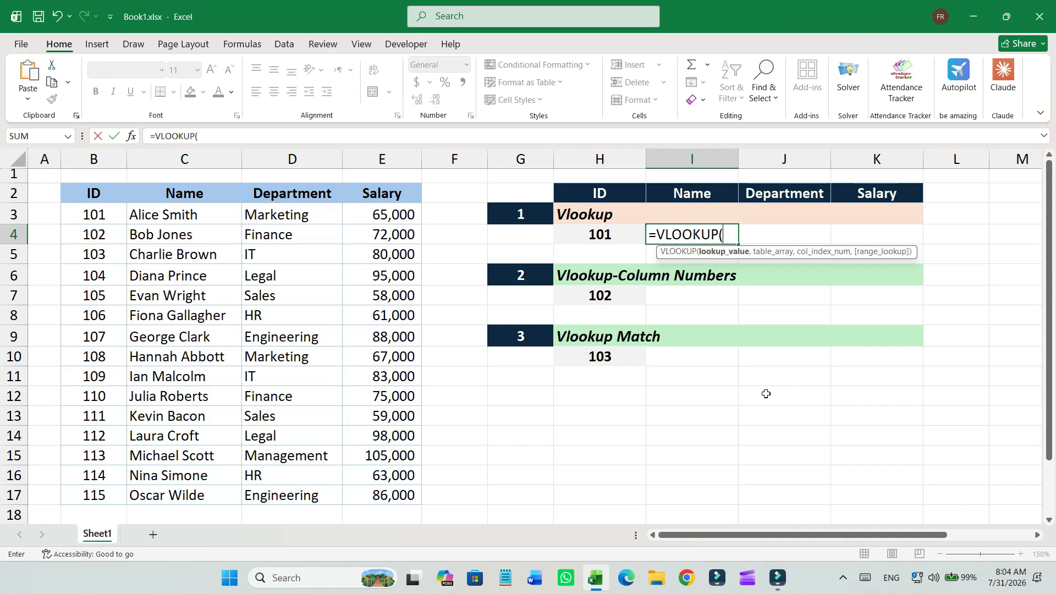
click(612, 232)
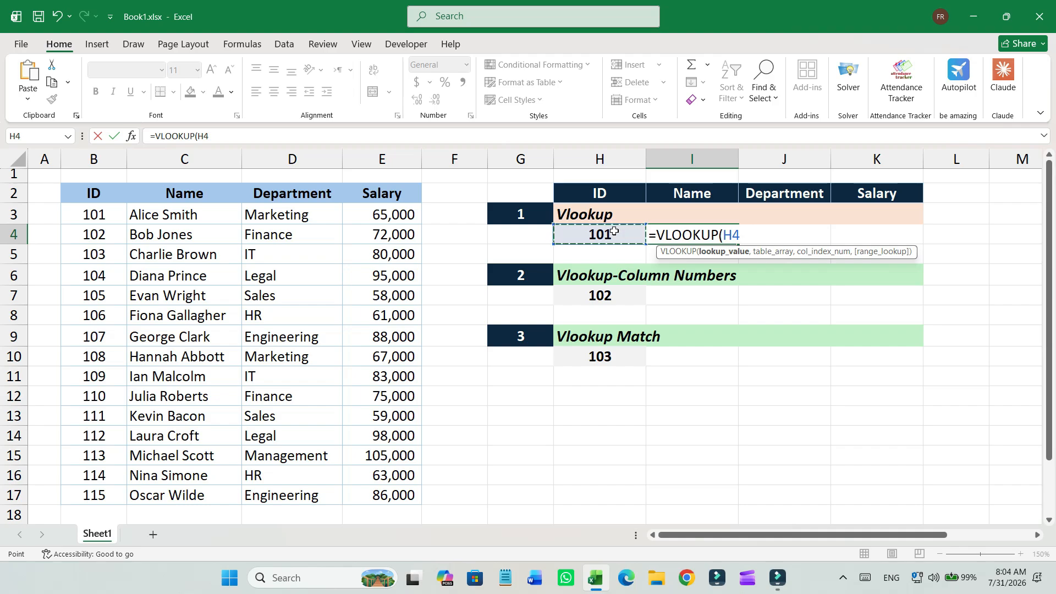
text(,)
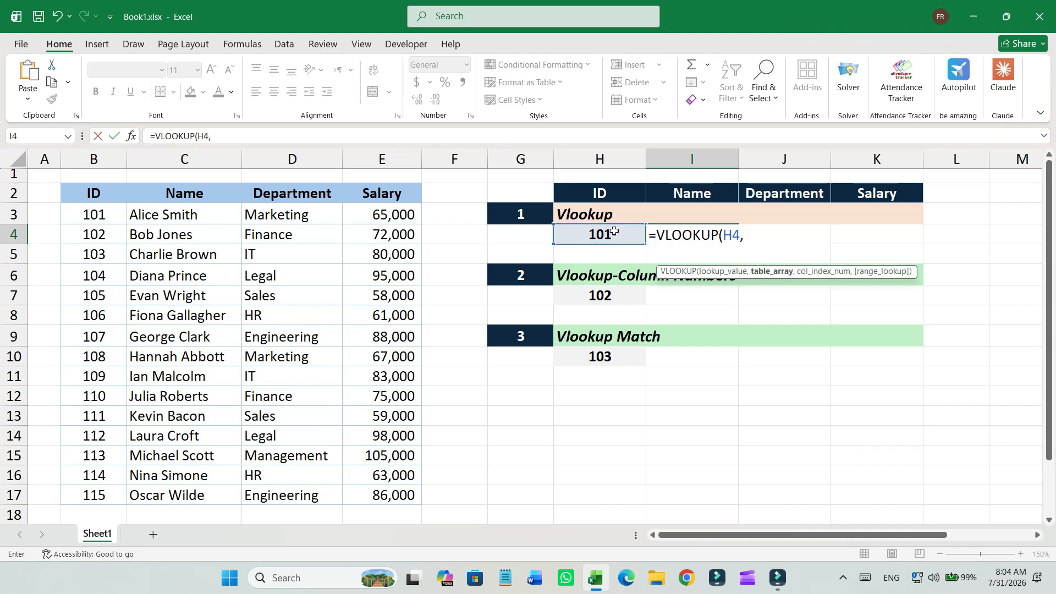
drag(115, 196, 358, 489)
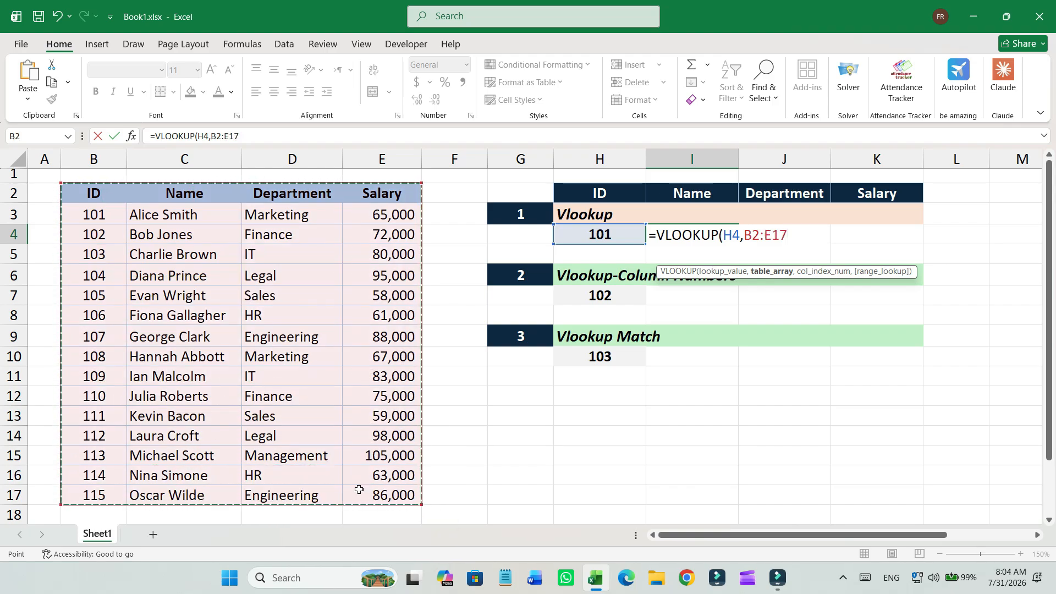
key(F4)
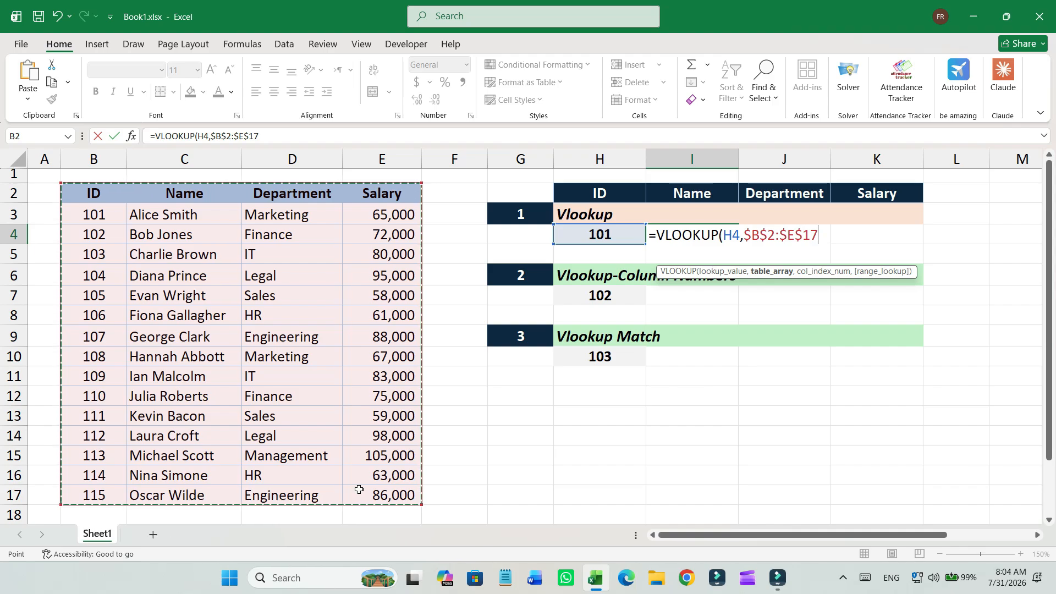
text(,)
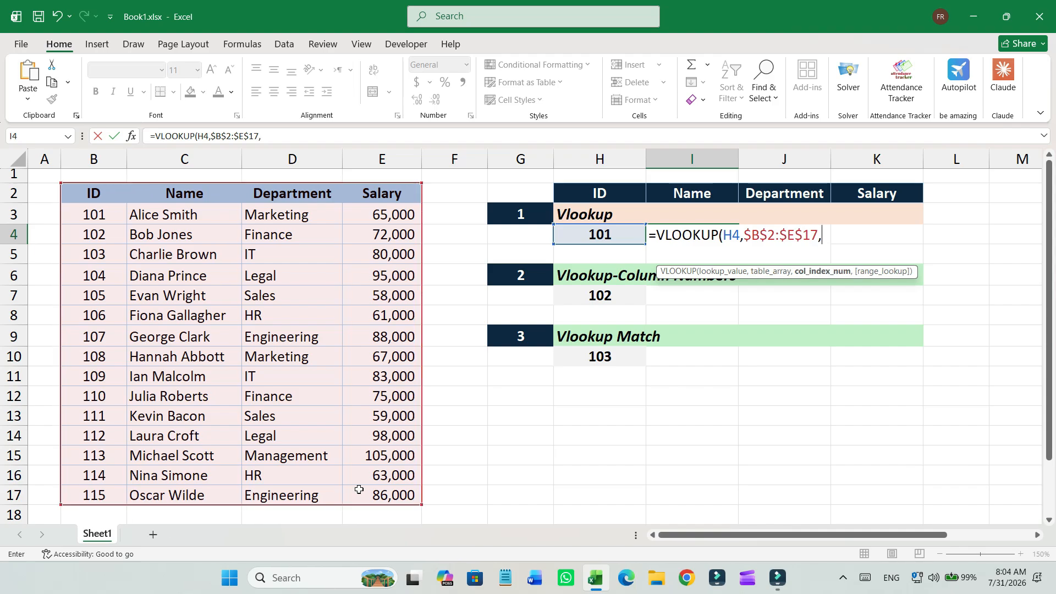
text(2,)
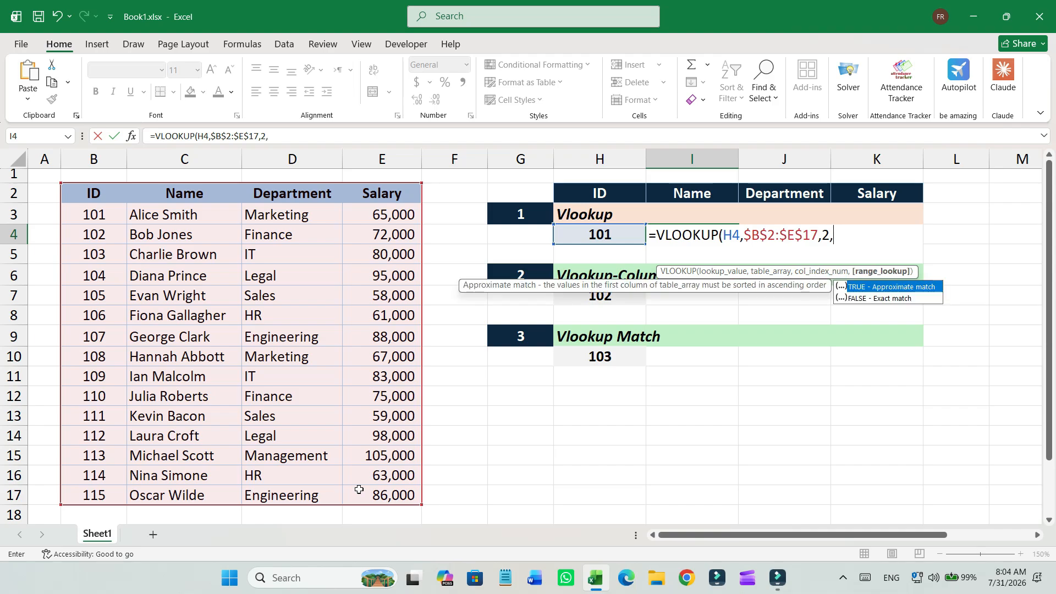
text(0)
text())
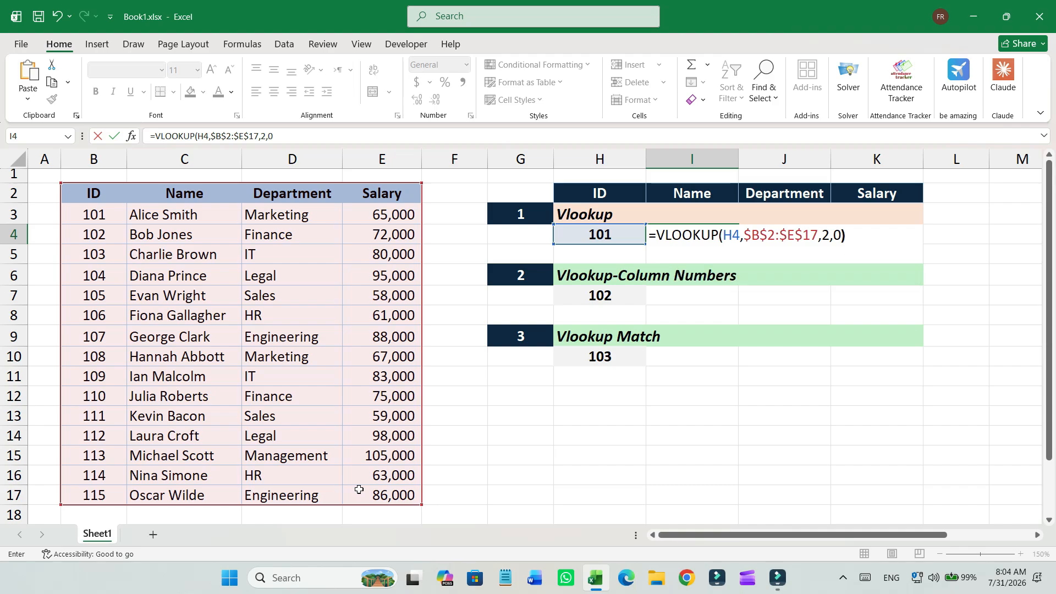
key(Return)
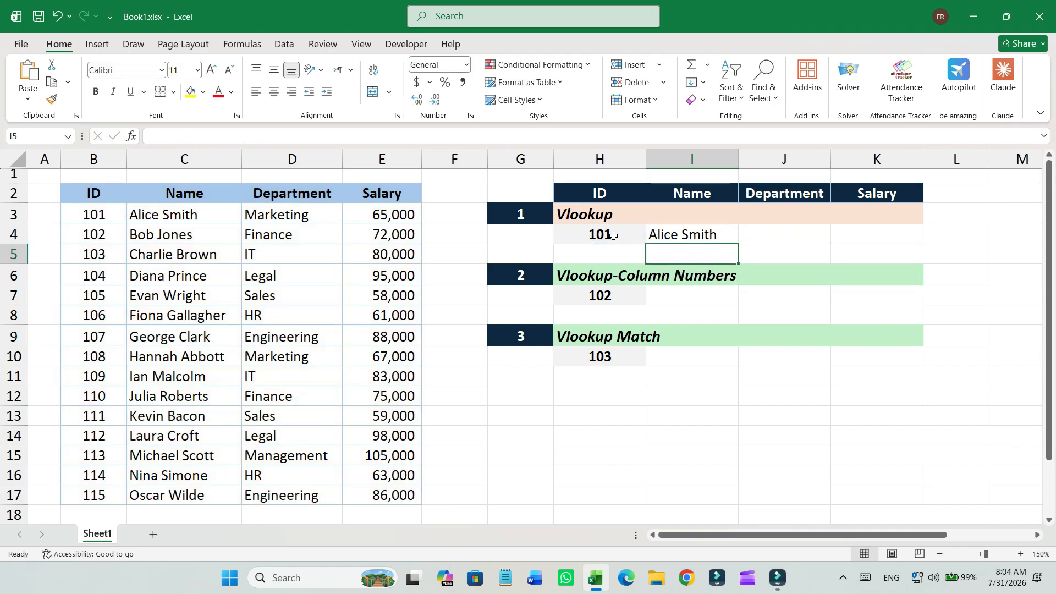
Copy the formula text from I4 into J4 and set its column index to 3 for the department.
click(683, 231)
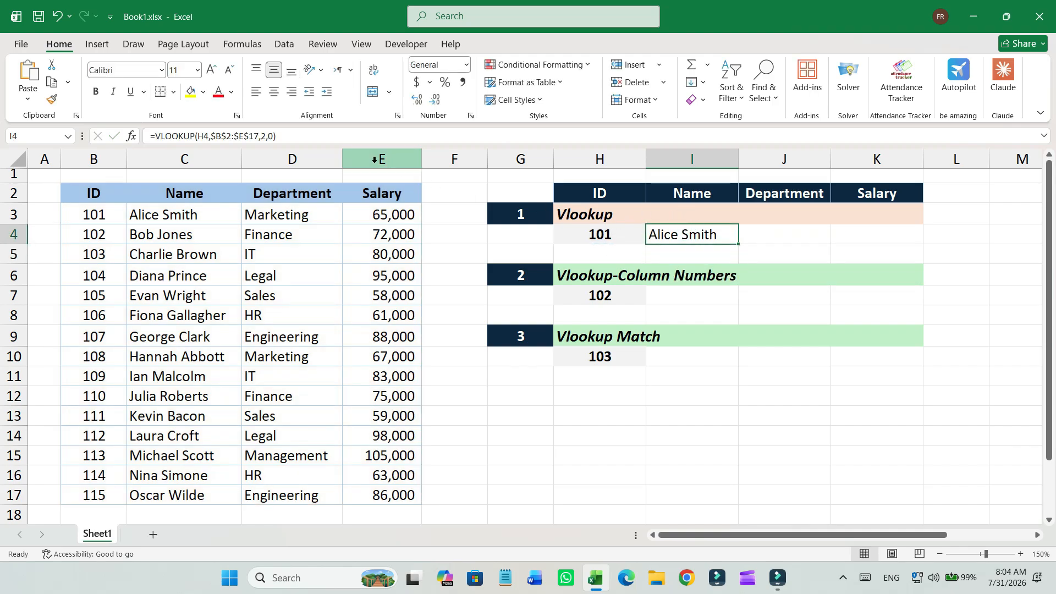
drag(310, 136, 151, 136)
right_click(180, 135)
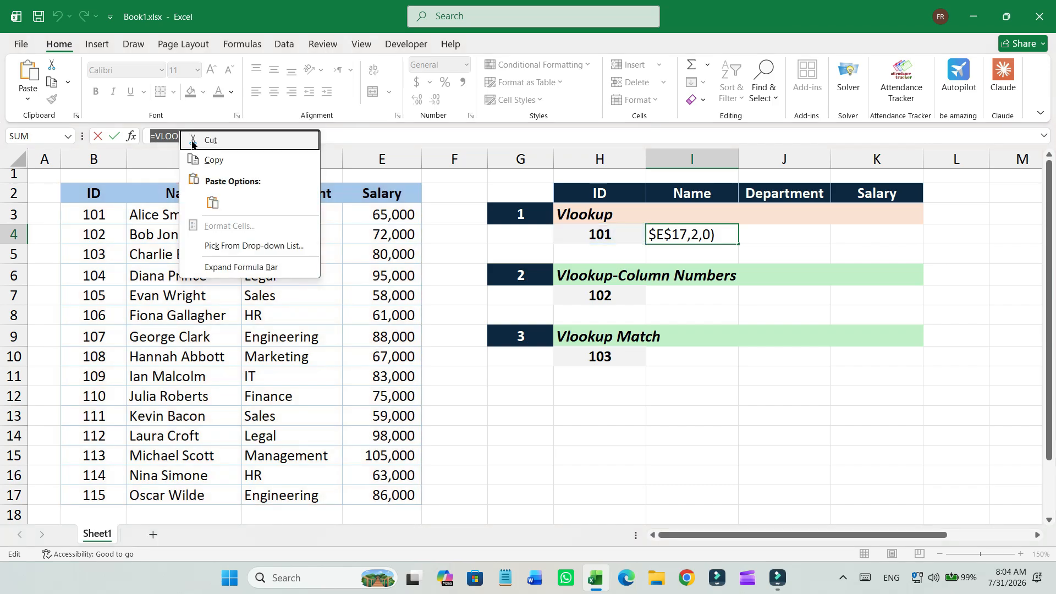
click(213, 161)
key(Escape)
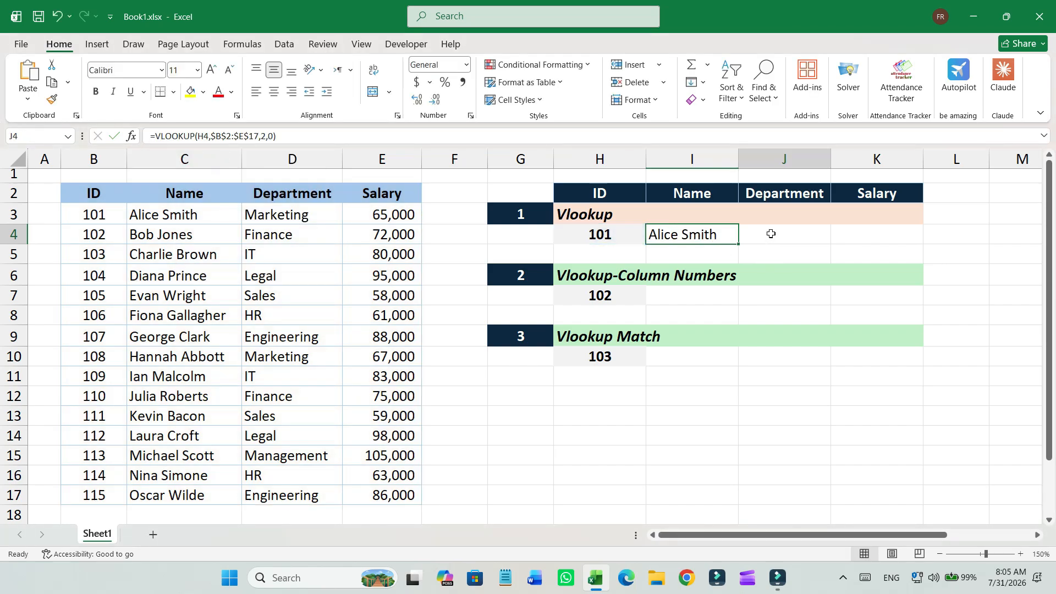
double_click(771, 233)
key(ctrl+v)
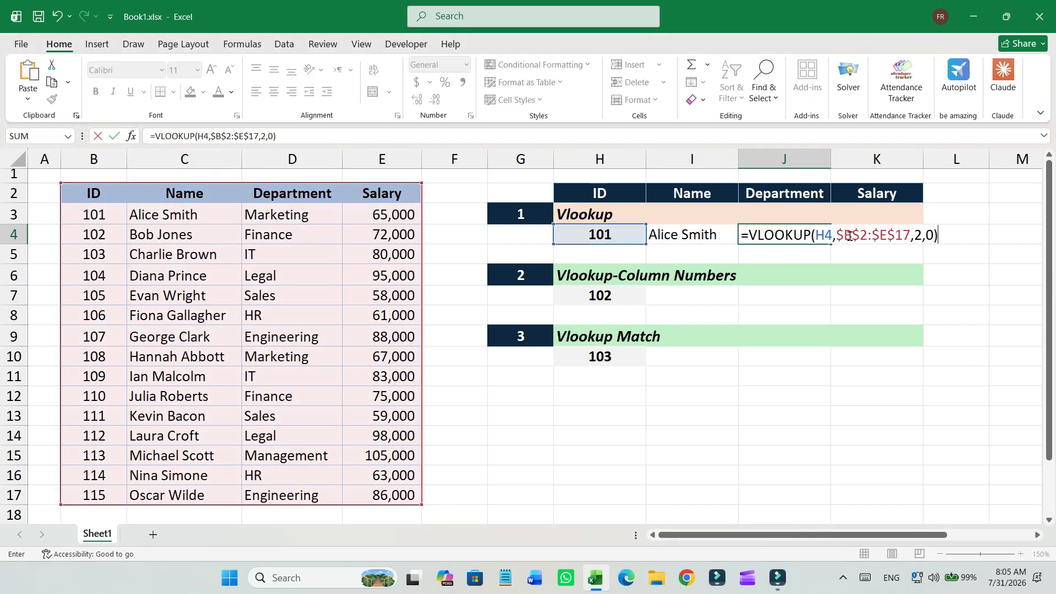
double_click(918, 233)
text(3)
key(Tab)
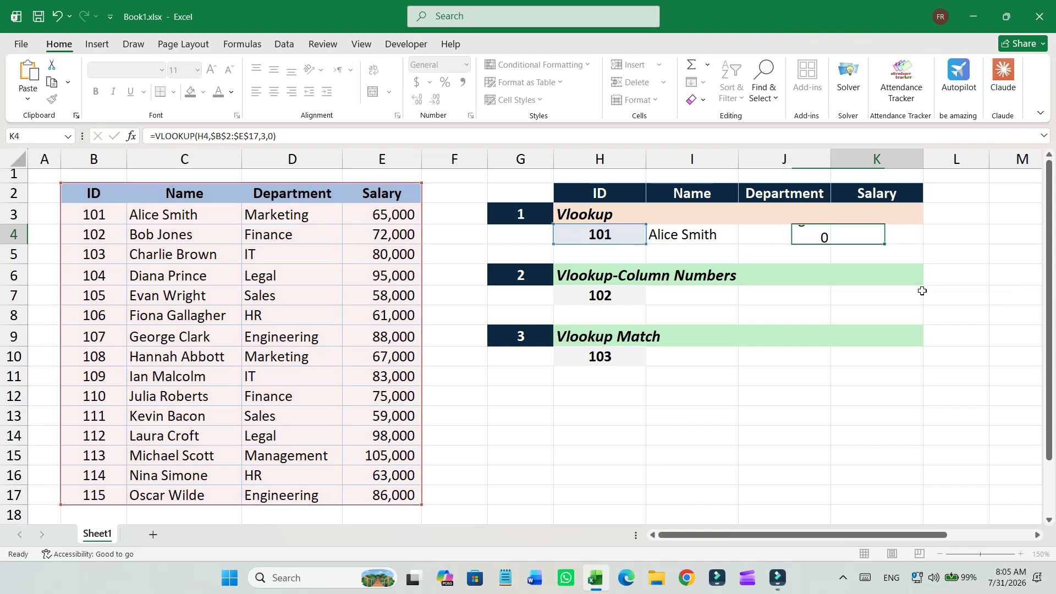
Reuse the copied VLOOKUP formula in K4, changing its column index to return the Salary column.
key(F2)
key(ctrl+v)
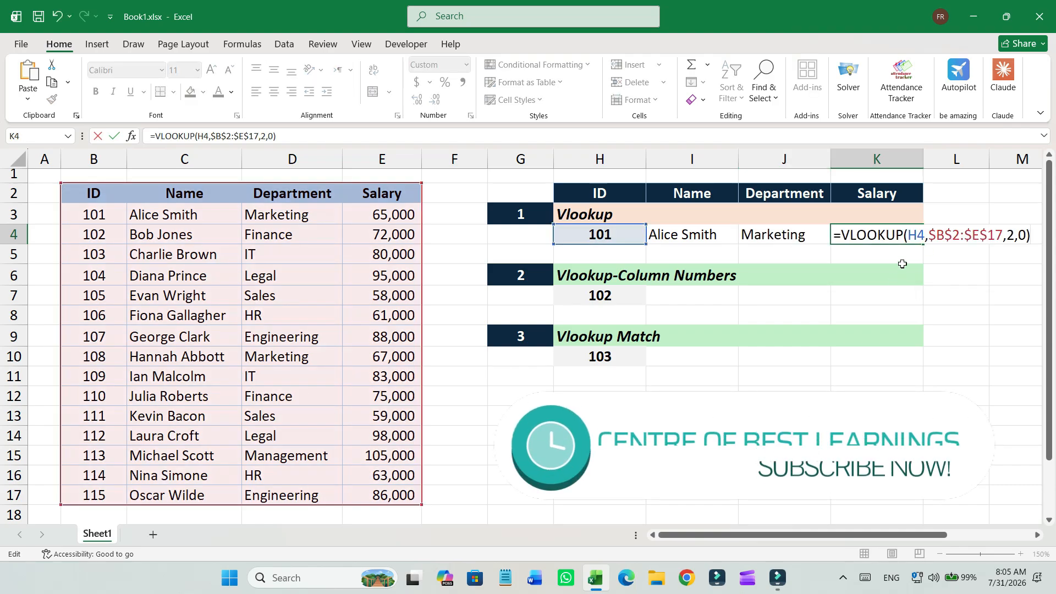
double_click(1011, 235)
text(3)
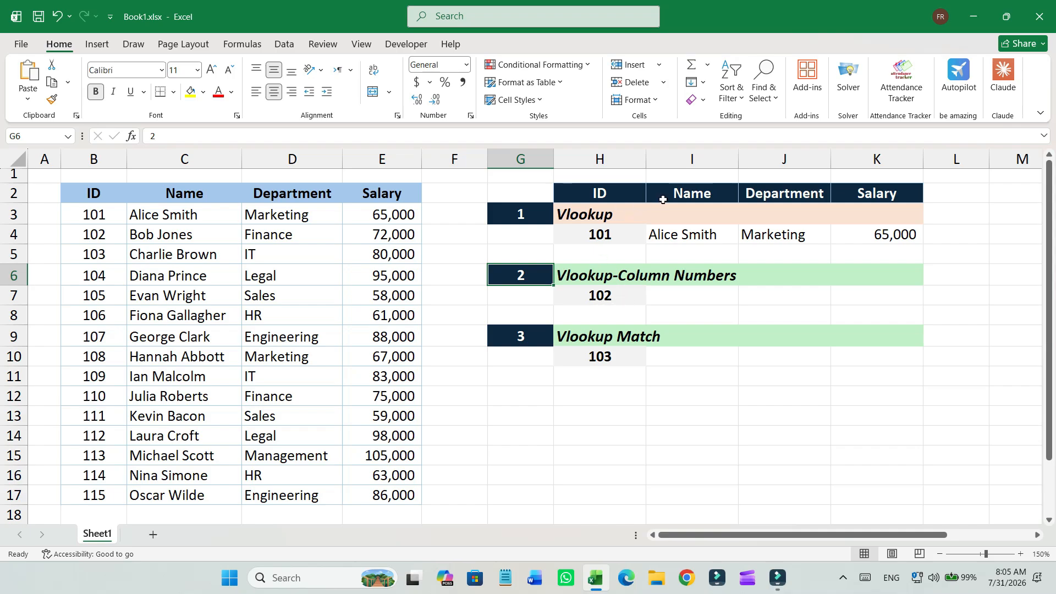
Enter =VLOOKUP($H$7,$B$2:$E$17,{2,3,4},0) in I7 to return name, department and salary with one formula.
click(697, 292)
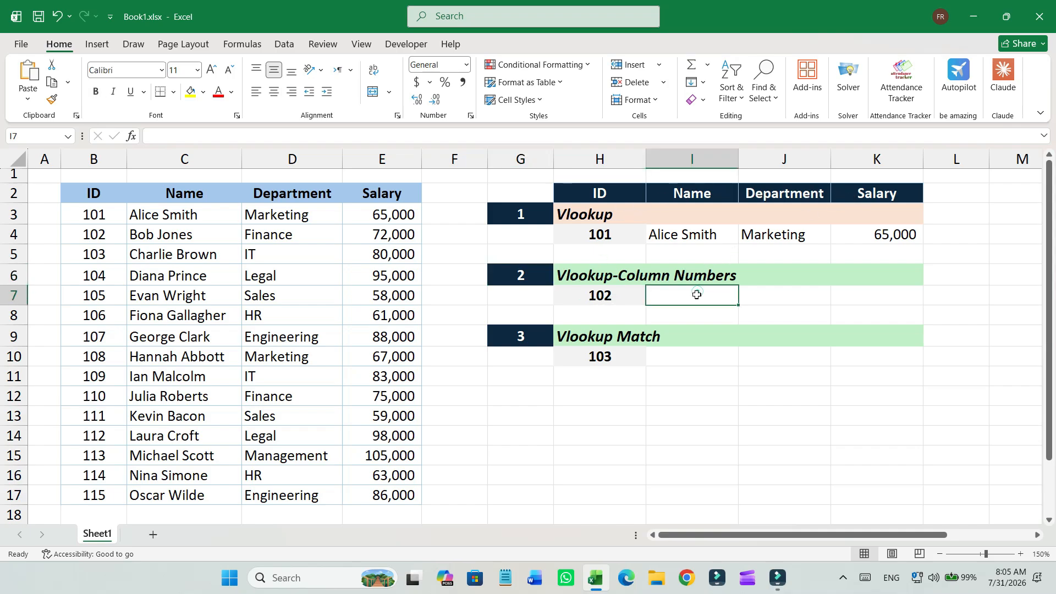
text(=)
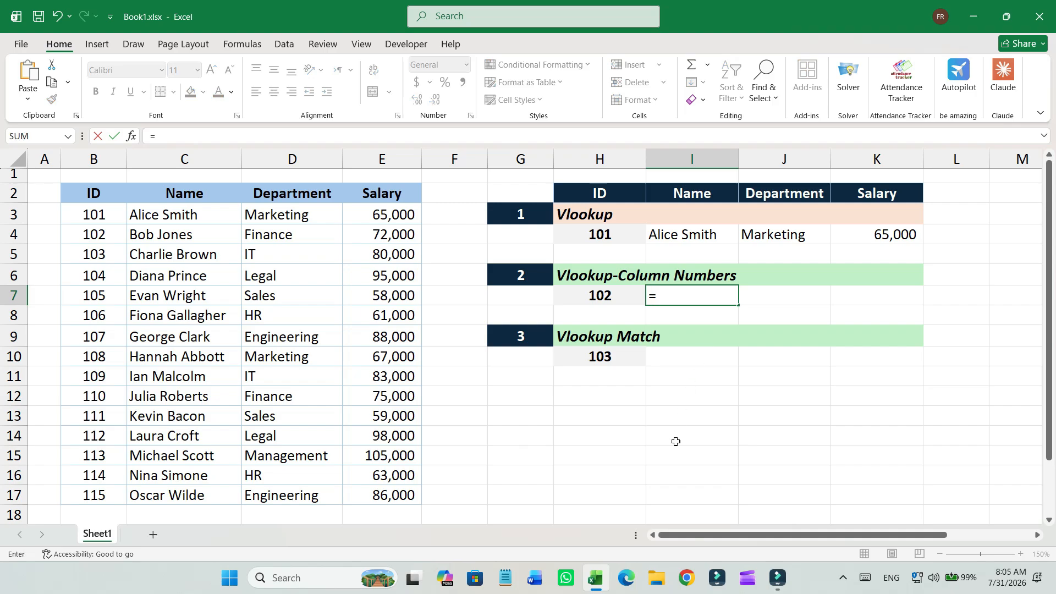
text(VLOOK)
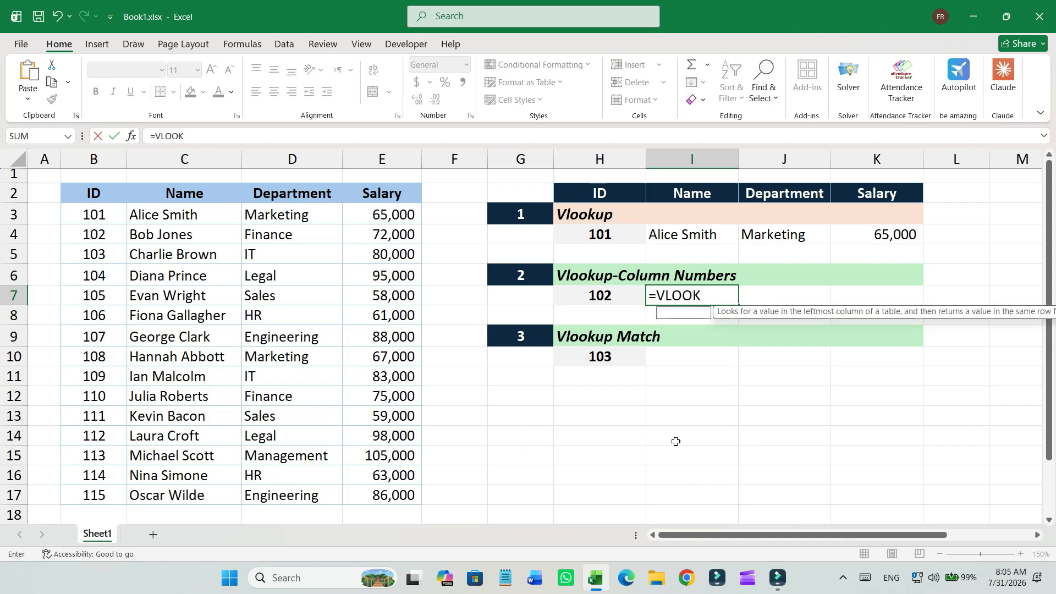
text(UP()
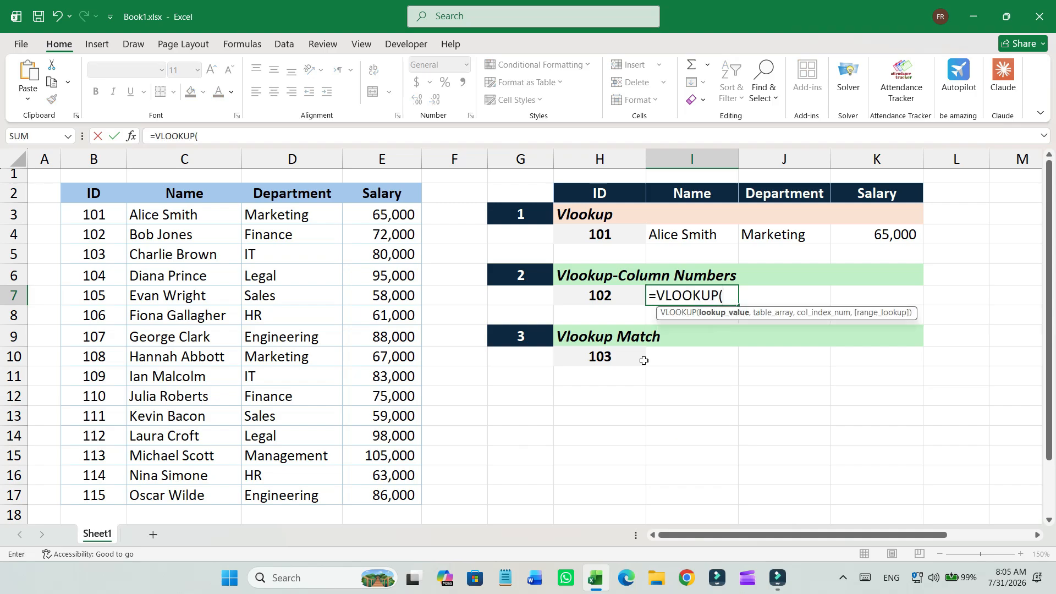
click(612, 297)
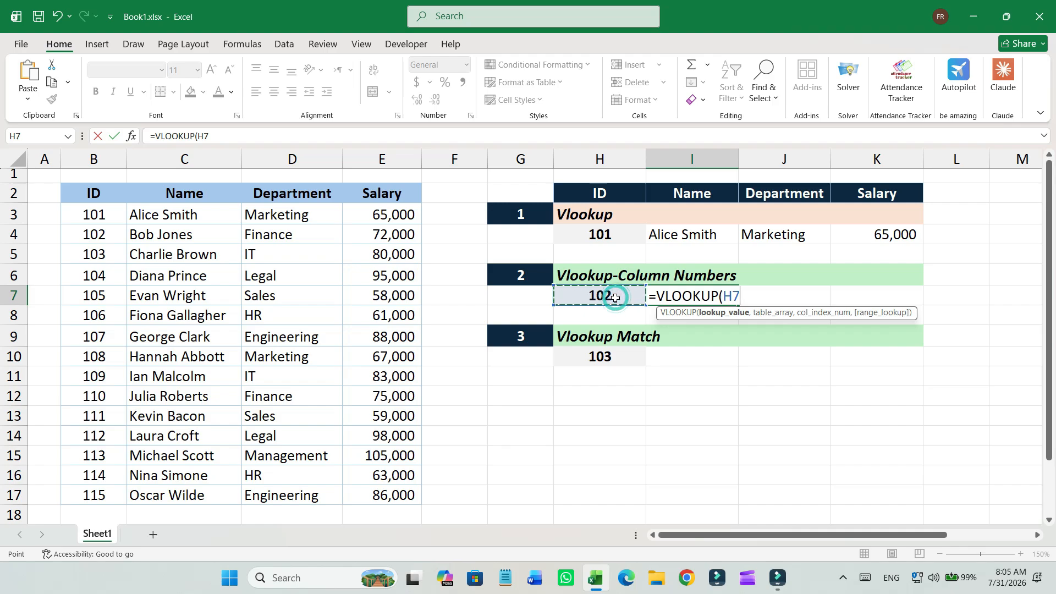
key(F4)
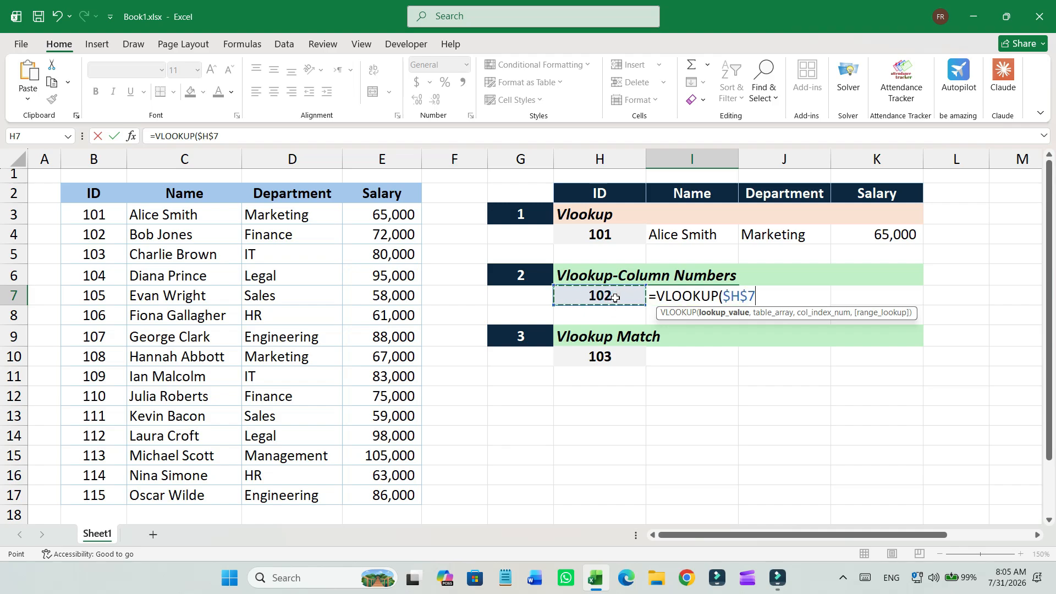
text(,)
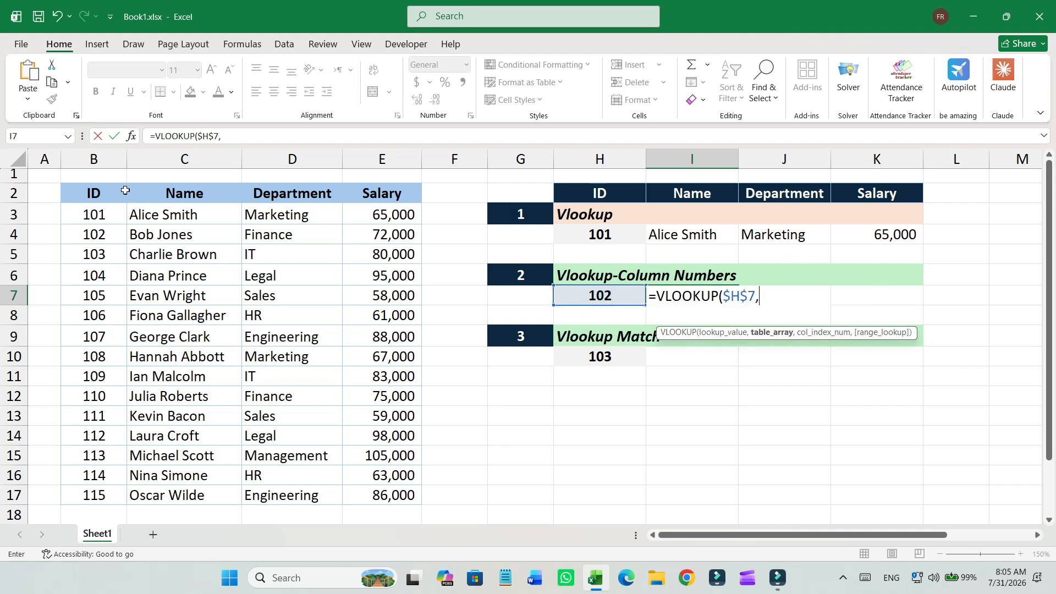
drag(117, 193, 408, 489)
key(F4)
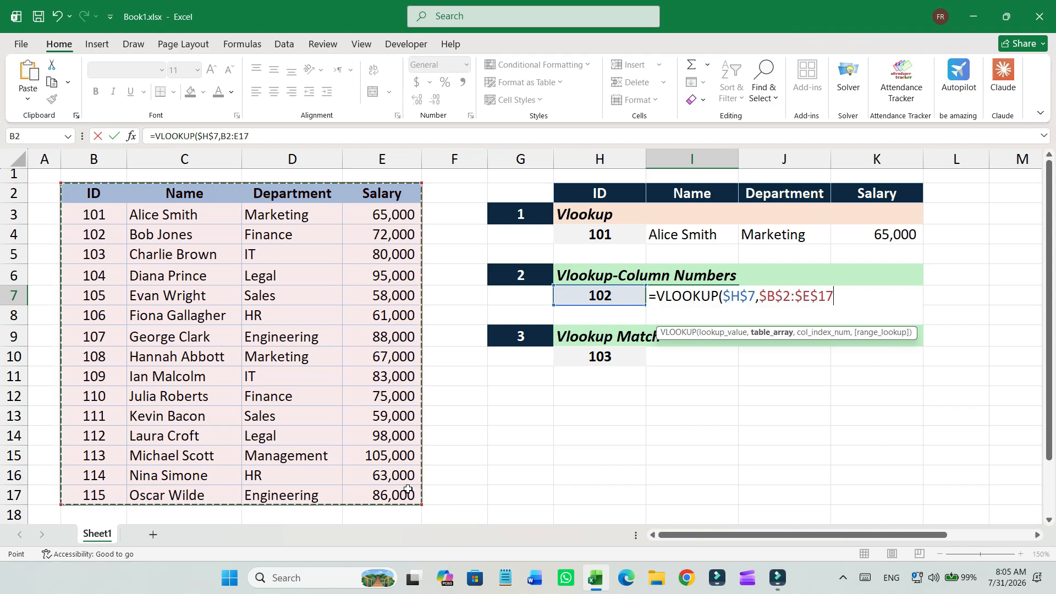
text(,{)
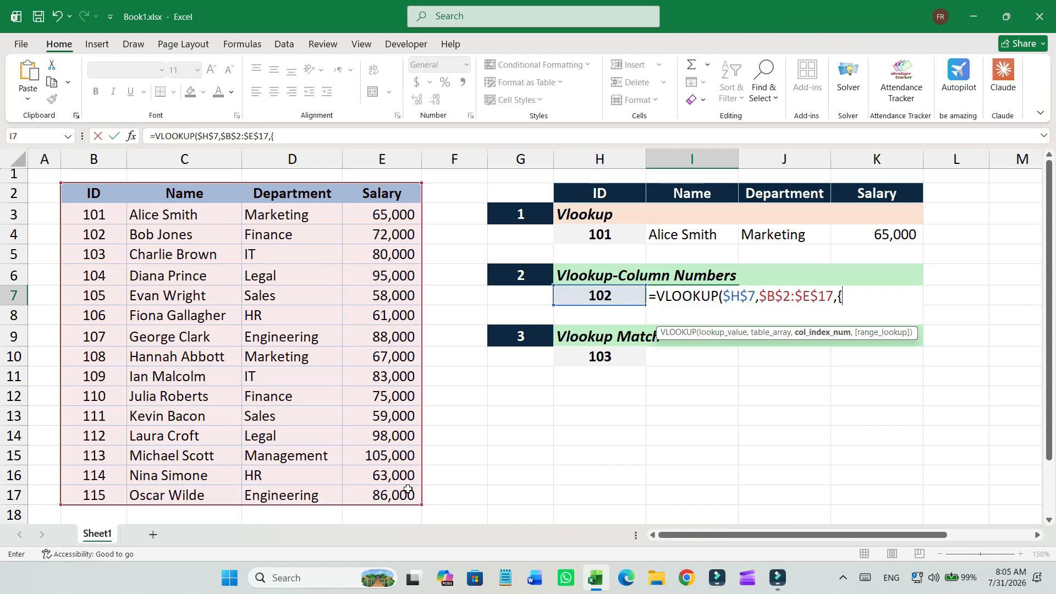
text(2)
text(,3,4},0)
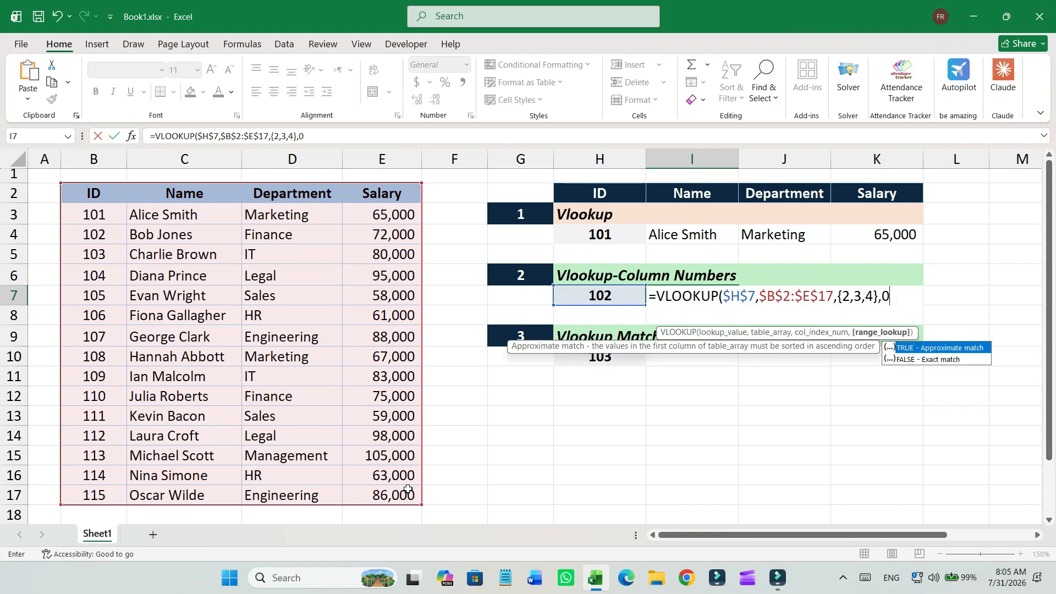
text())
key(Return)
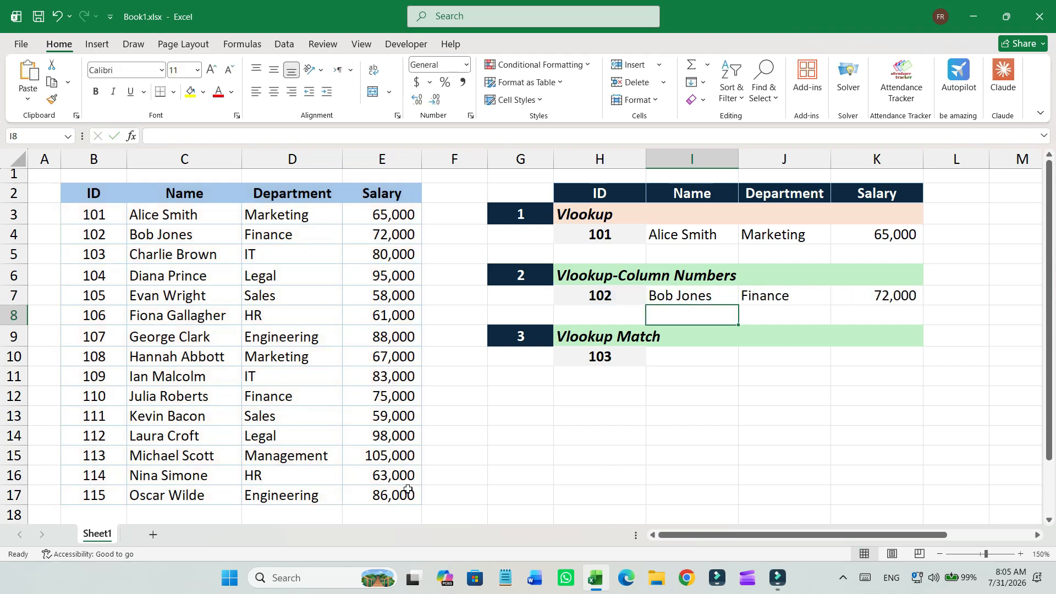
Test the one-formula lookup by switching the ID in H7 to 106, to 109 and back to 102.
click(638, 296)
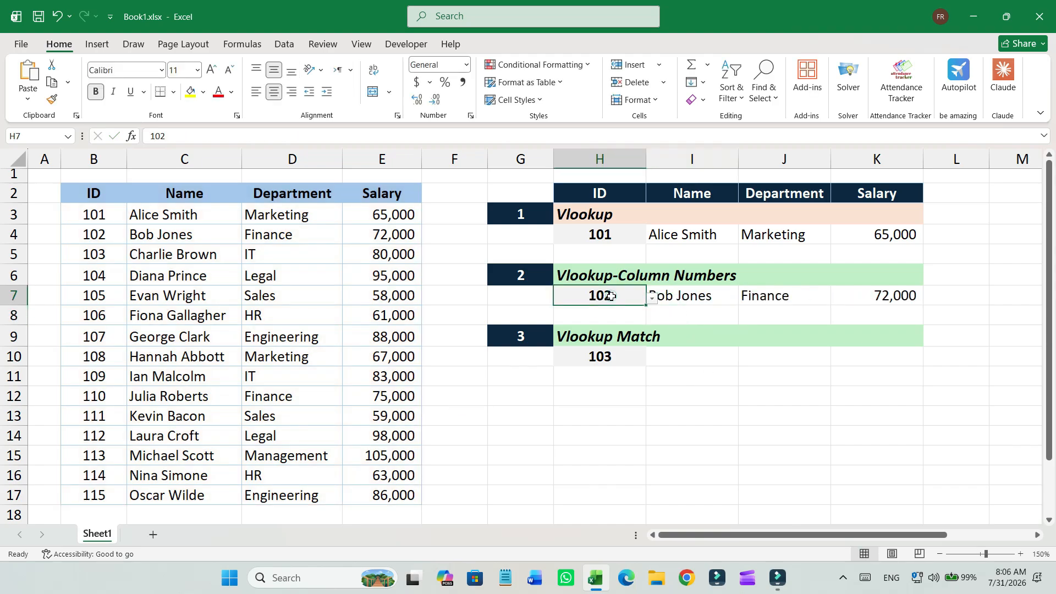
click(652, 300)
click(610, 370)
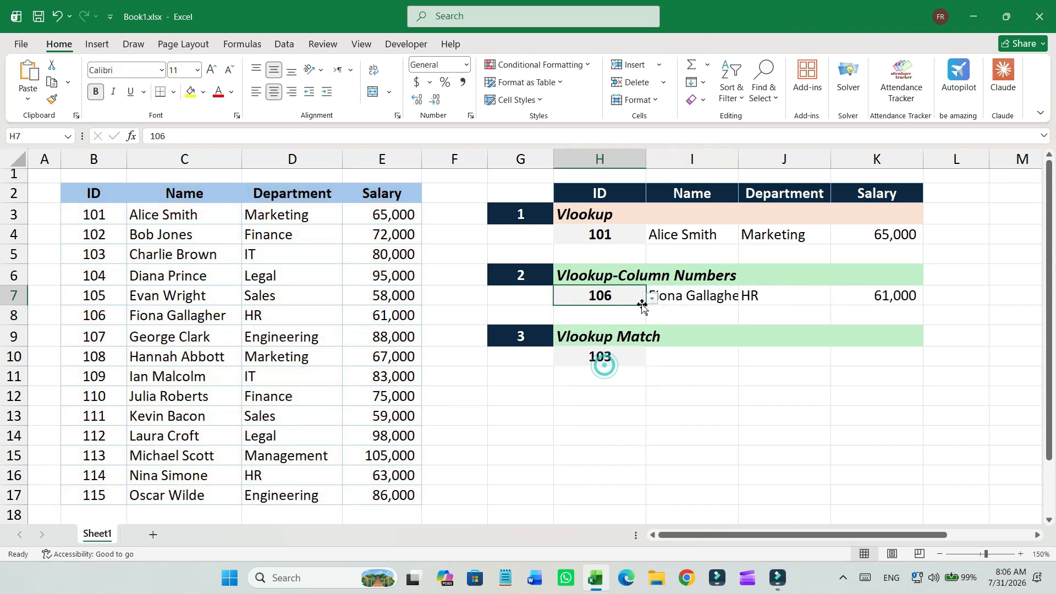
click(651, 302)
click(611, 404)
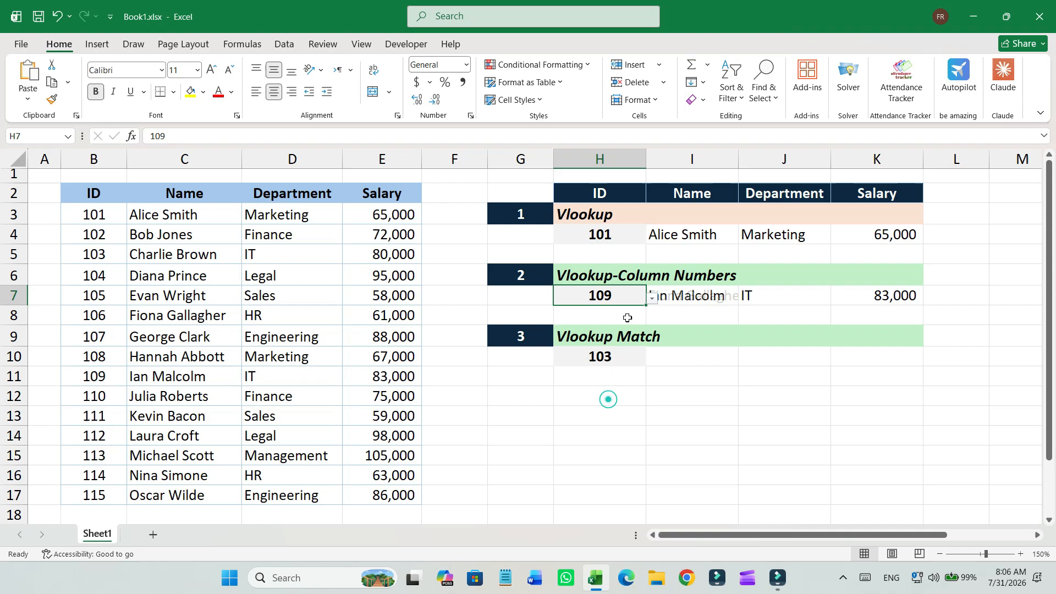
click(651, 298)
click(605, 324)
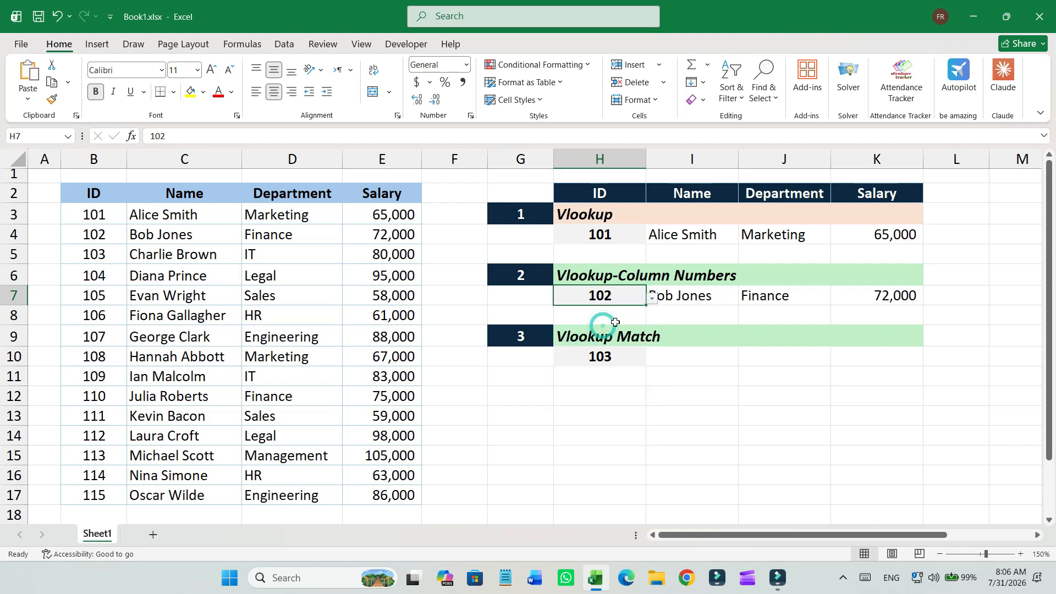
click(826, 322)
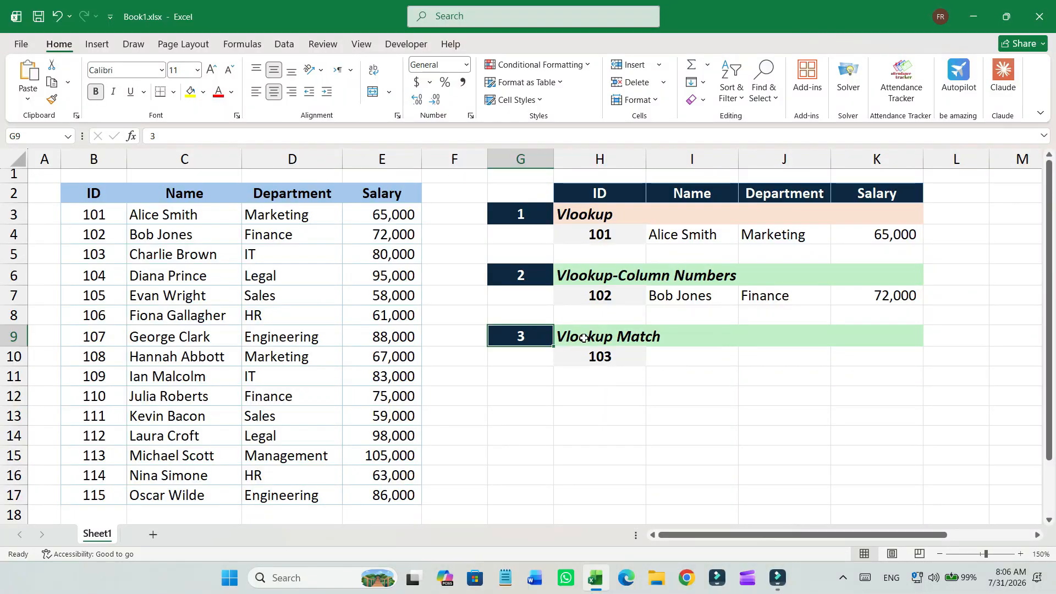
Begin a VLOOKUP formula in I10 with $H$10 as lookup value and $B$2:$E$17 as table array.
click(687, 359)
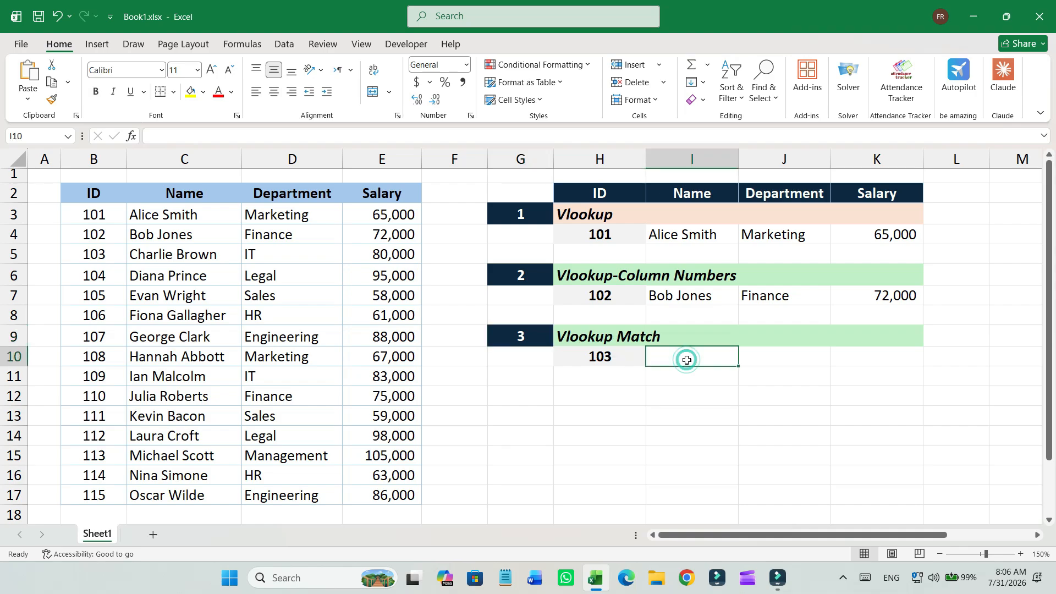
text(=)
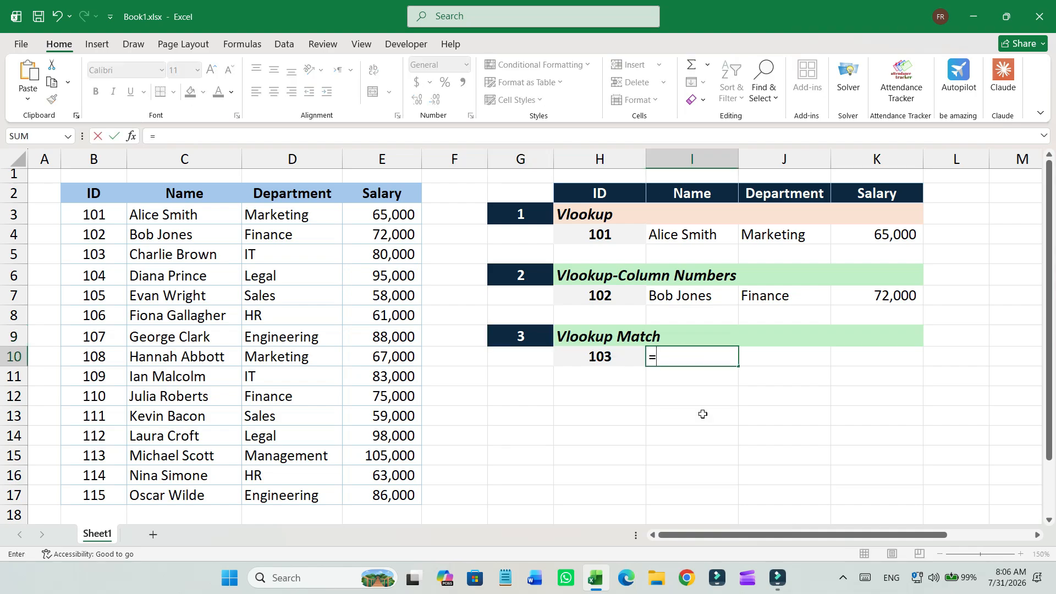
text(VLOOKUP()
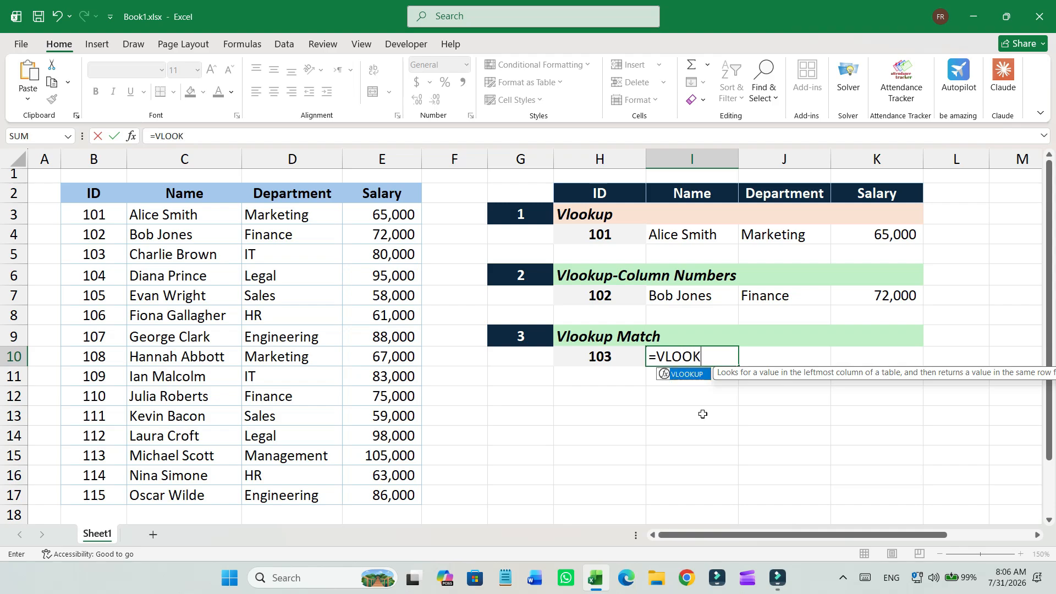
click(609, 357)
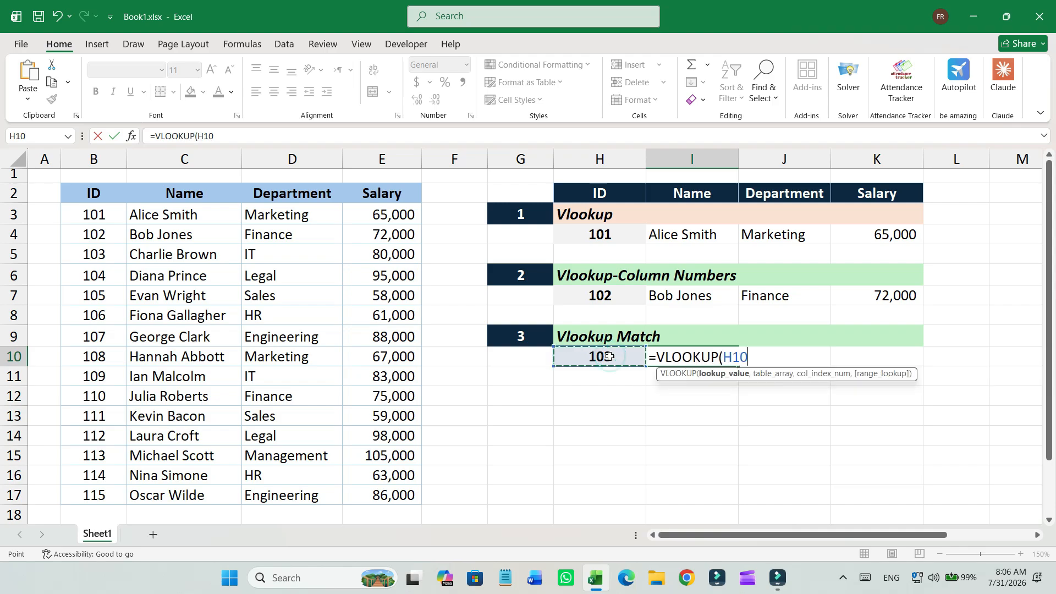
key(F4)
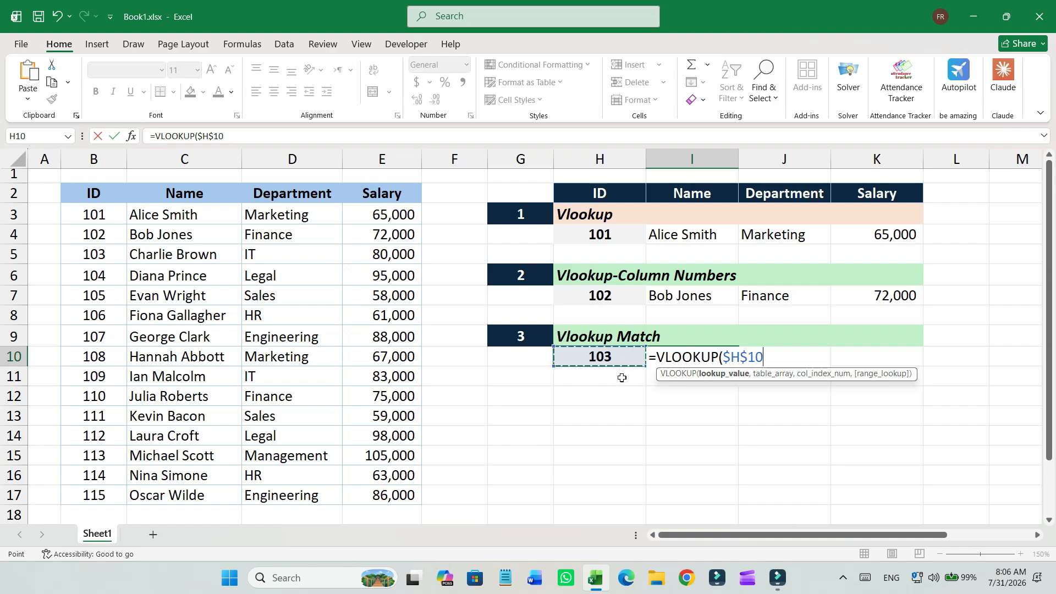
text(,)
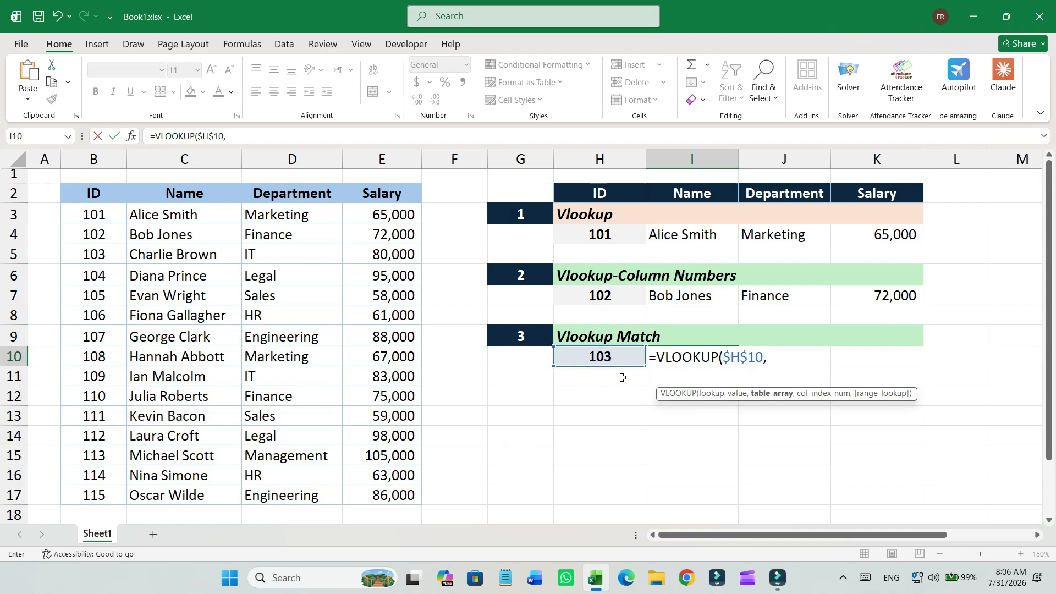
drag(104, 193, 368, 494)
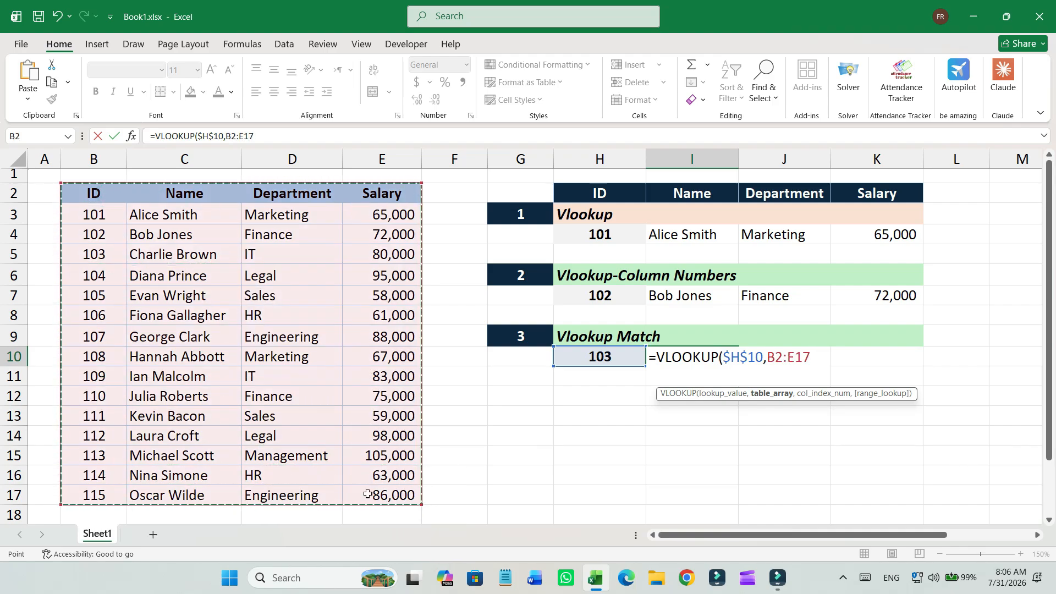
key(F4)
text(,)
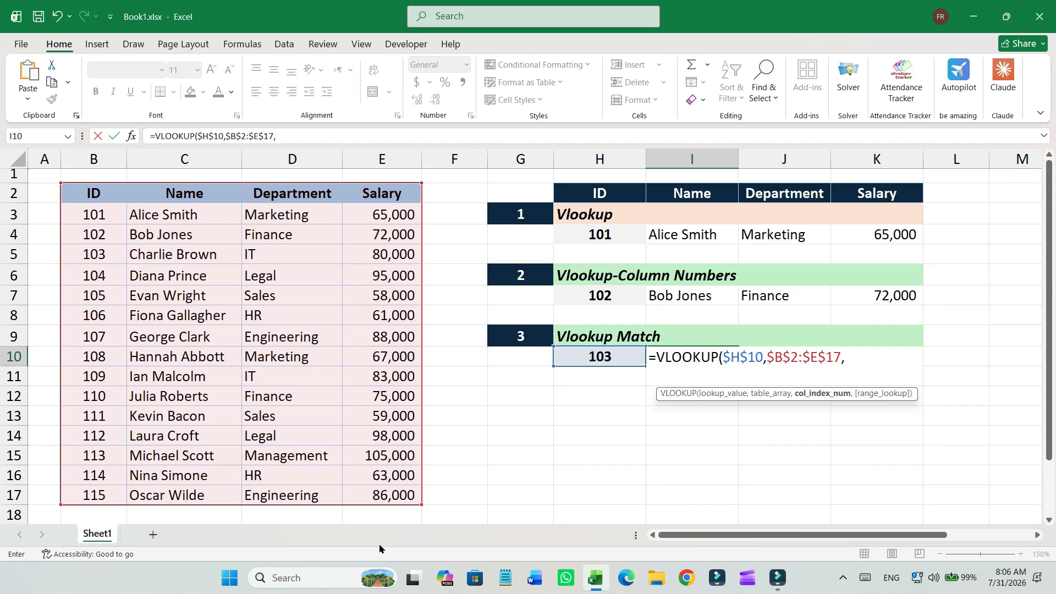
Complete the I10 formula with MATCH(I2,$B$2:$E$2,0) as its column index, leaving out the range lookup argument.
text(MATCH)
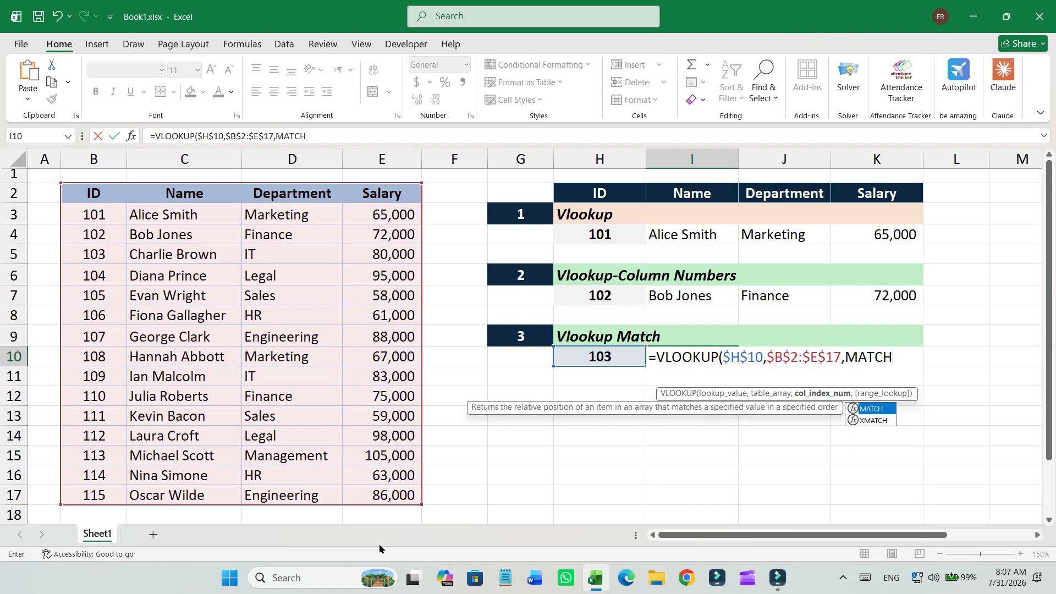
text(()
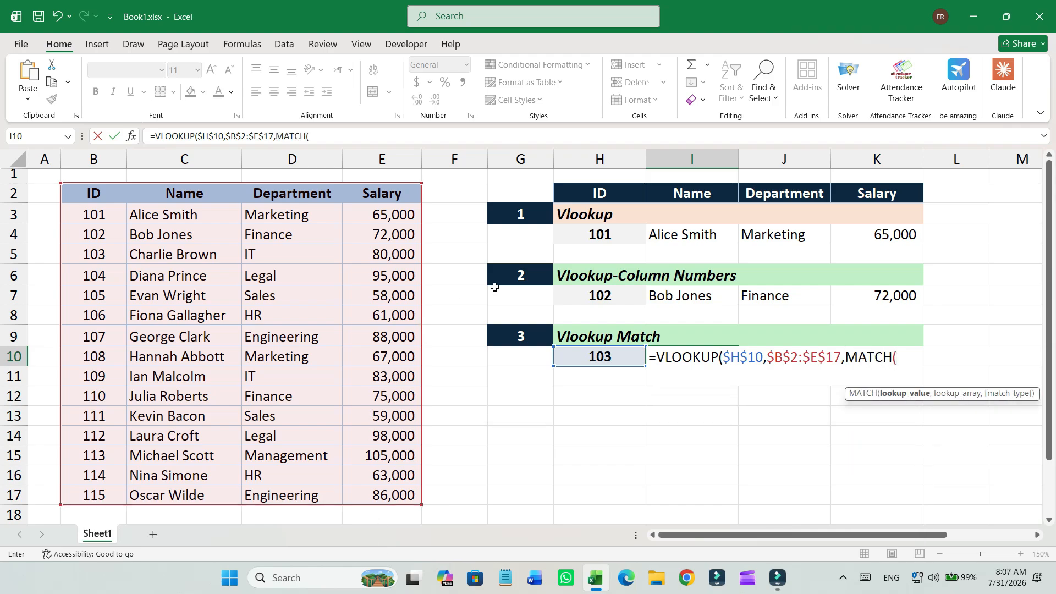
click(695, 193)
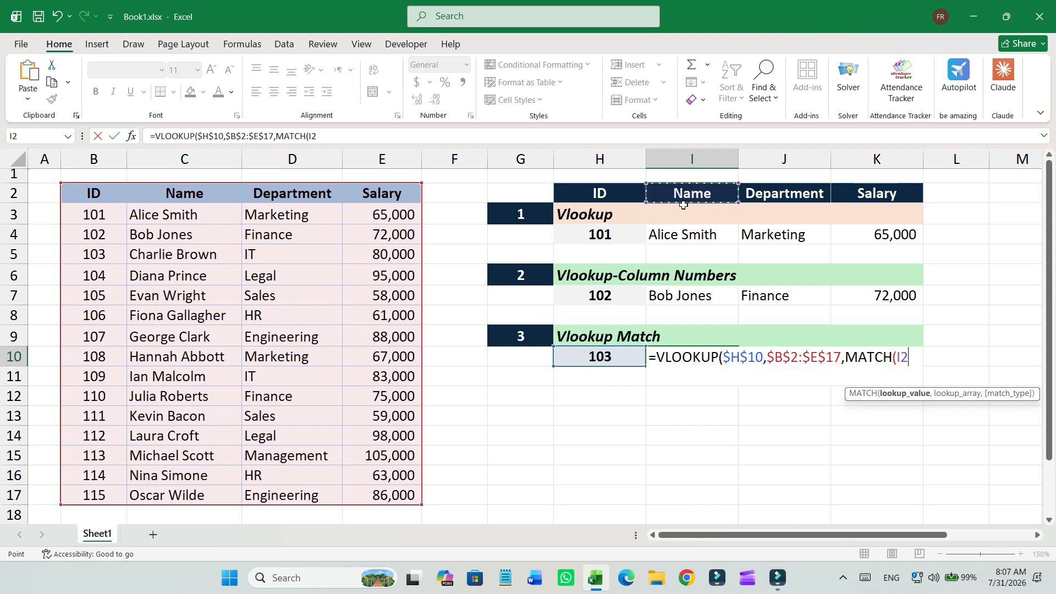
text(,)
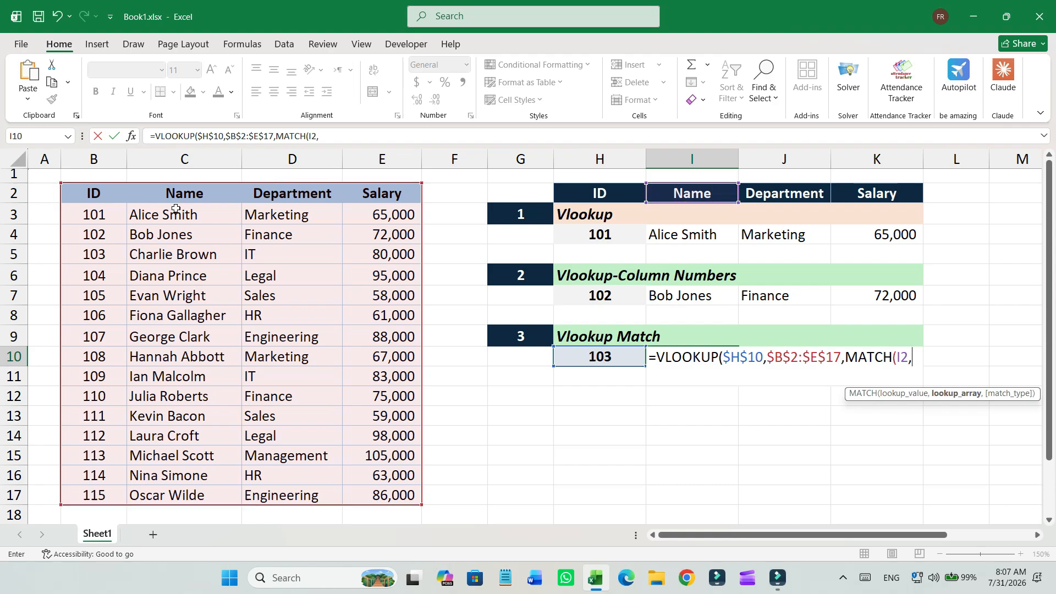
drag(102, 194, 365, 193)
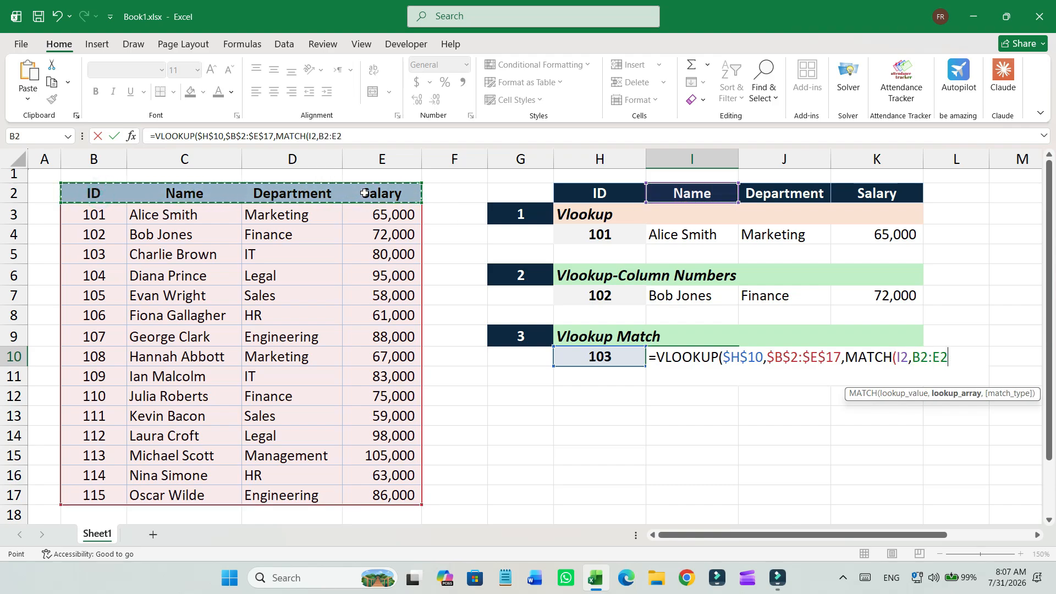
key(F4)
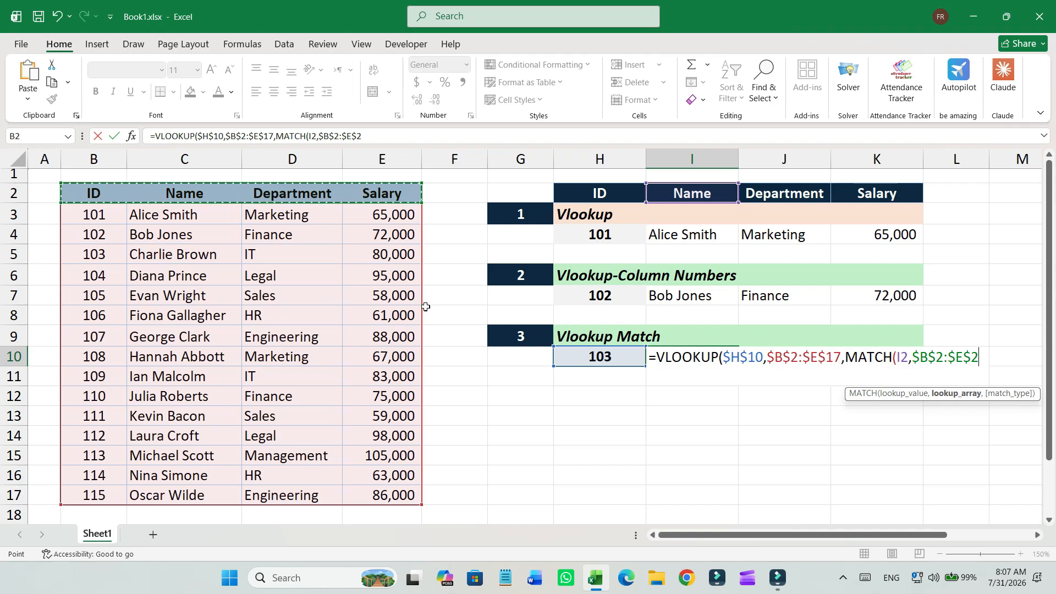
text(,0)
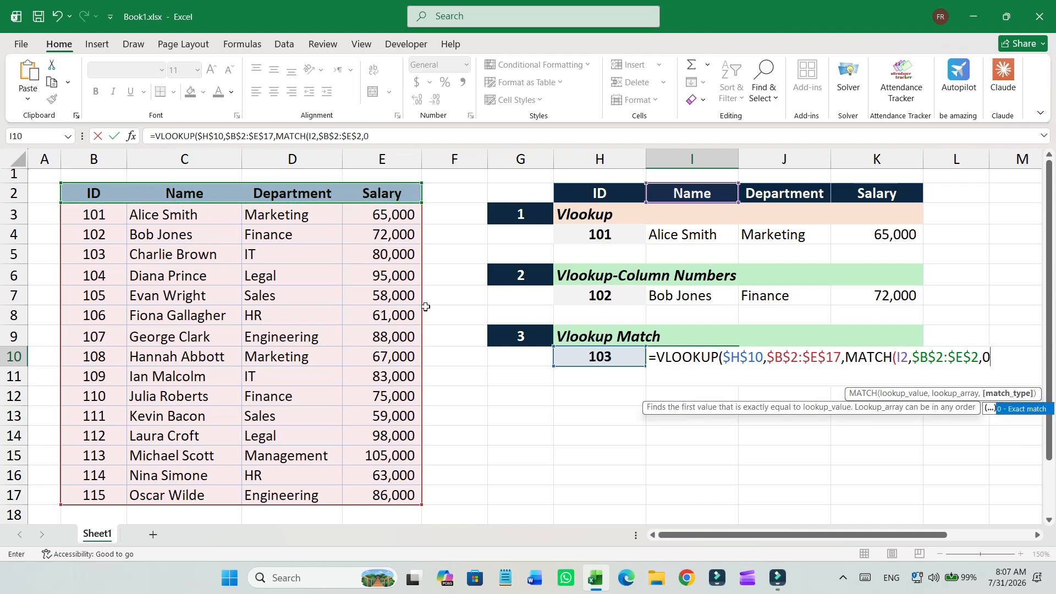
text())
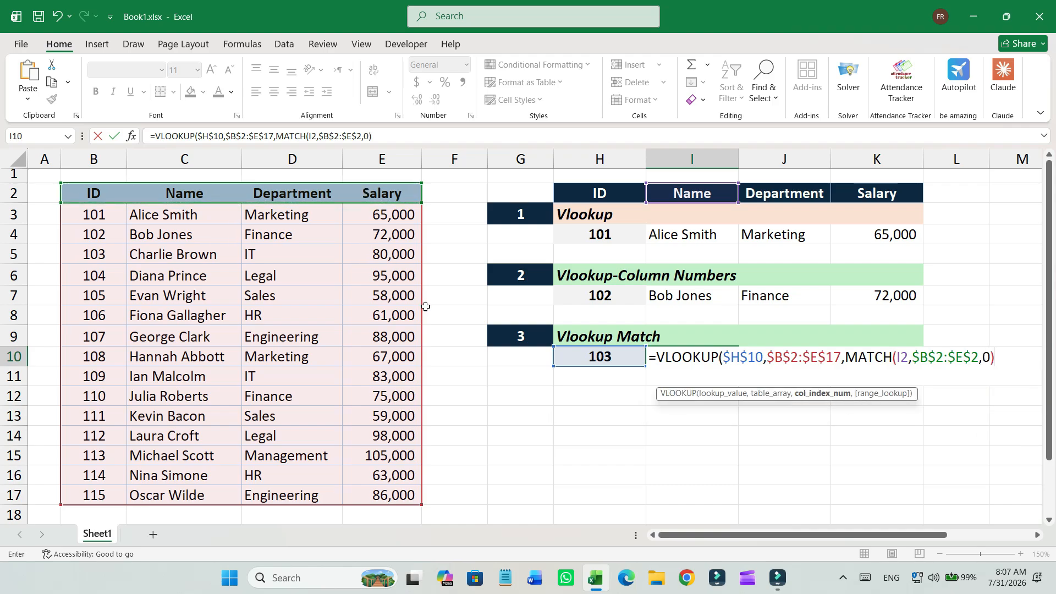
text())
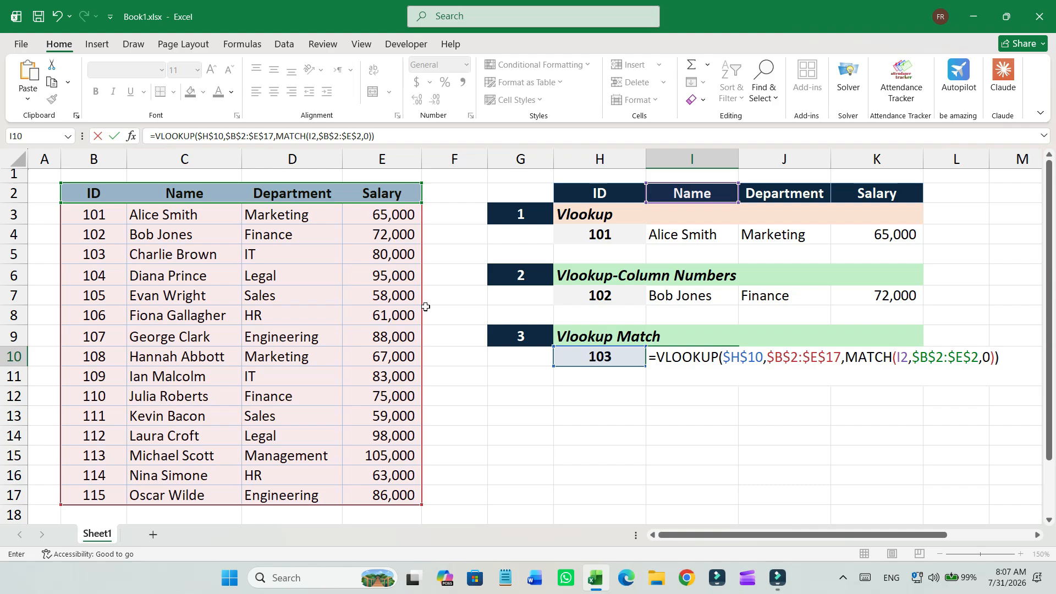
key(Return)
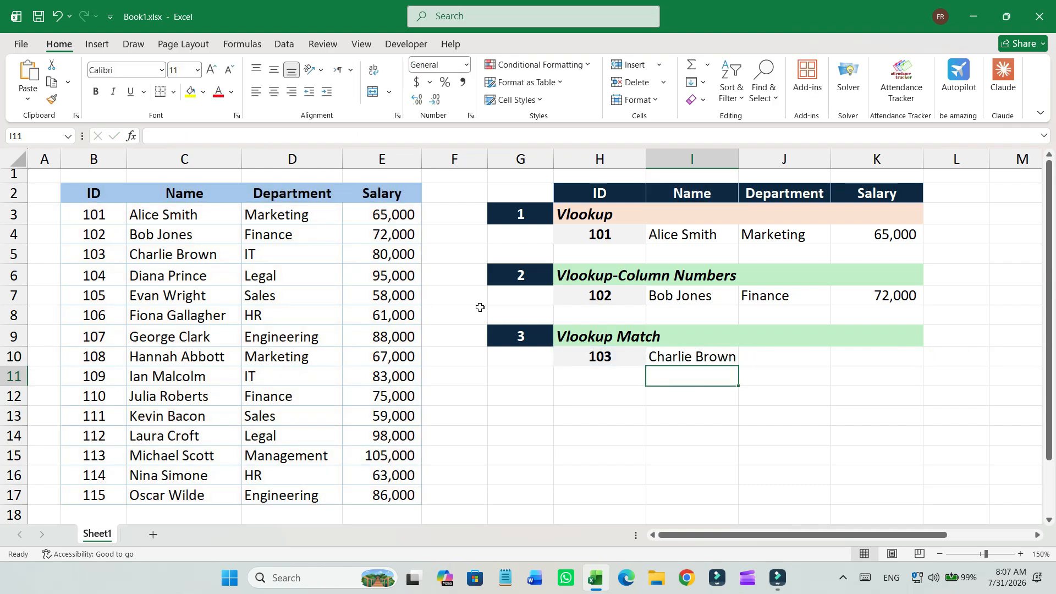
Fill the VLOOKUP-MATCH formula from I10 across to K10 for the department and salary.
click(725, 361)
drag(739, 367, 900, 367)
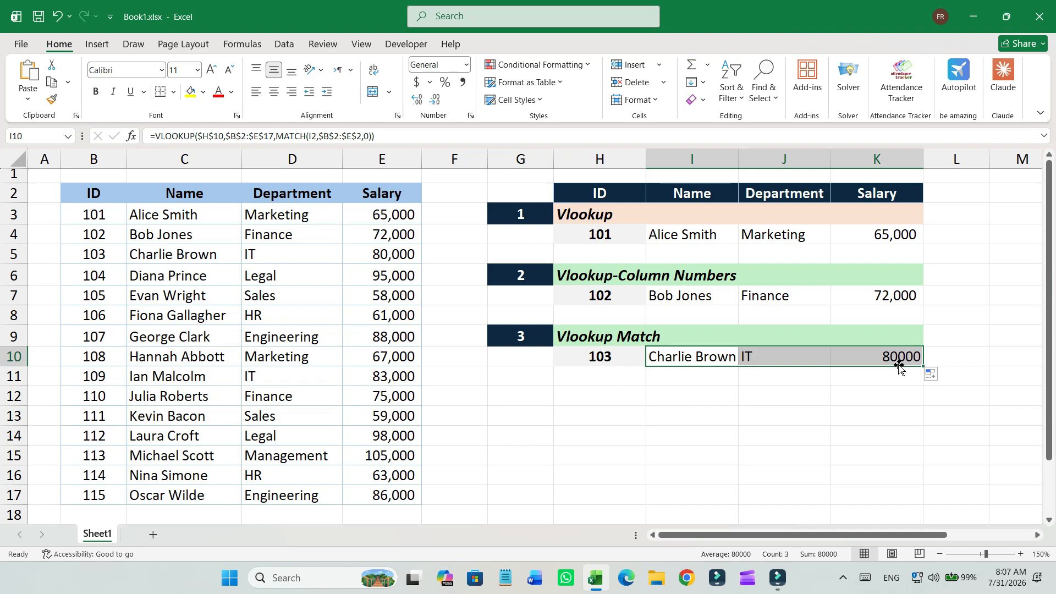
click(892, 359)
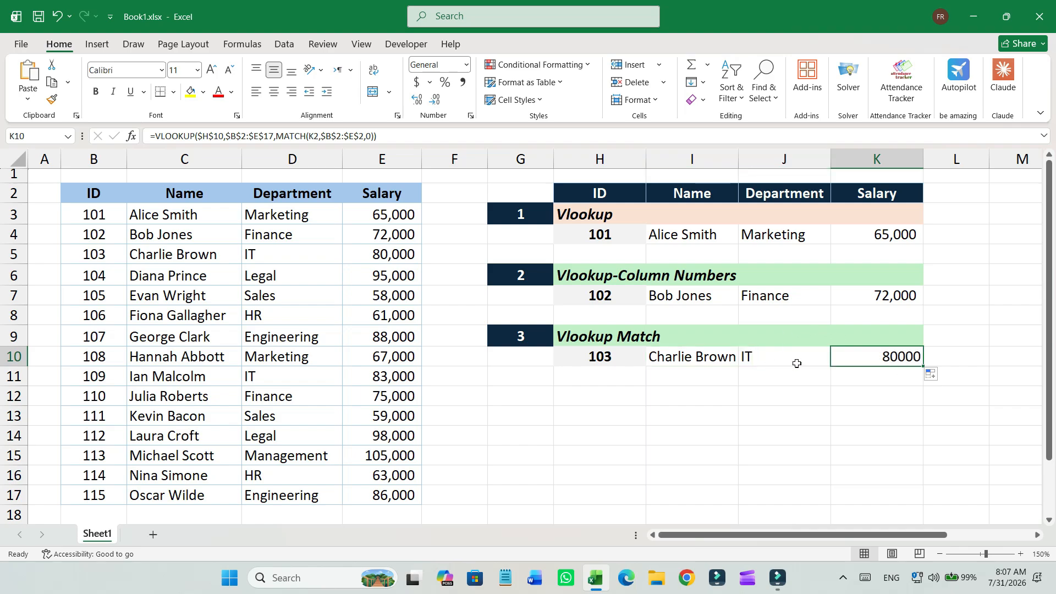
Copy the number format of the salary in K7 onto K10 with Format Painter.
click(861, 295)
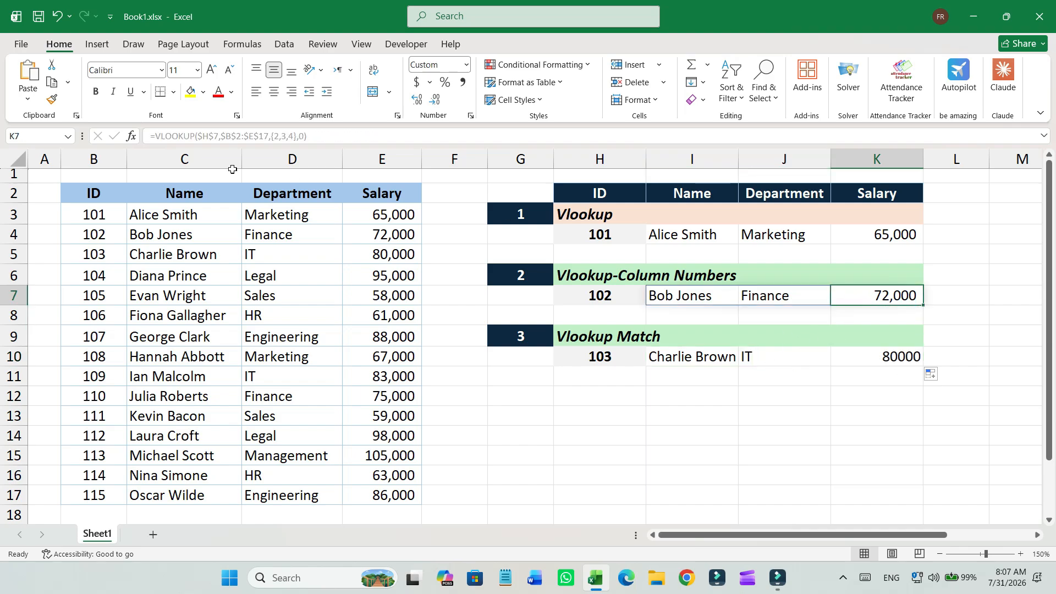
click(41, 100)
click(52, 99)
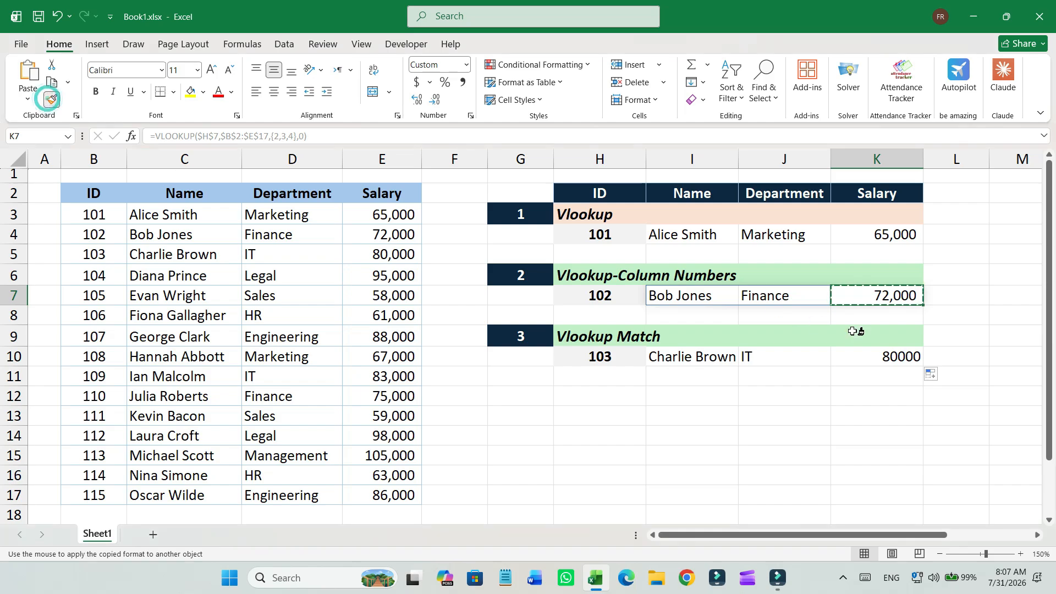
click(900, 358)
click(847, 389)
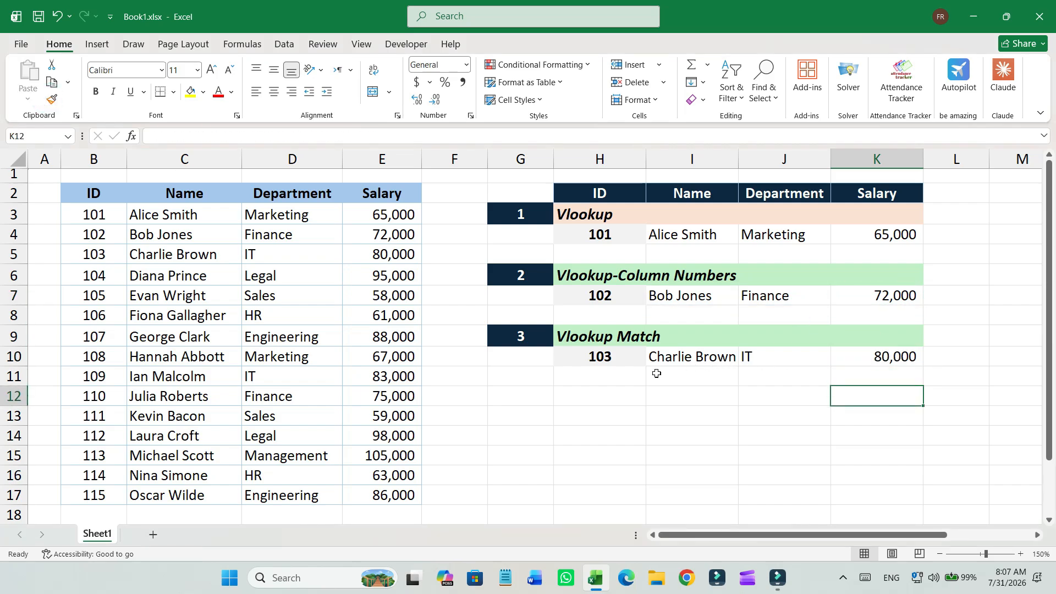
Test the VLOOKUP-MATCH row by choosing ID 106 in H10 and inspect the formulas in I10 and J10.
click(631, 357)
click(652, 358)
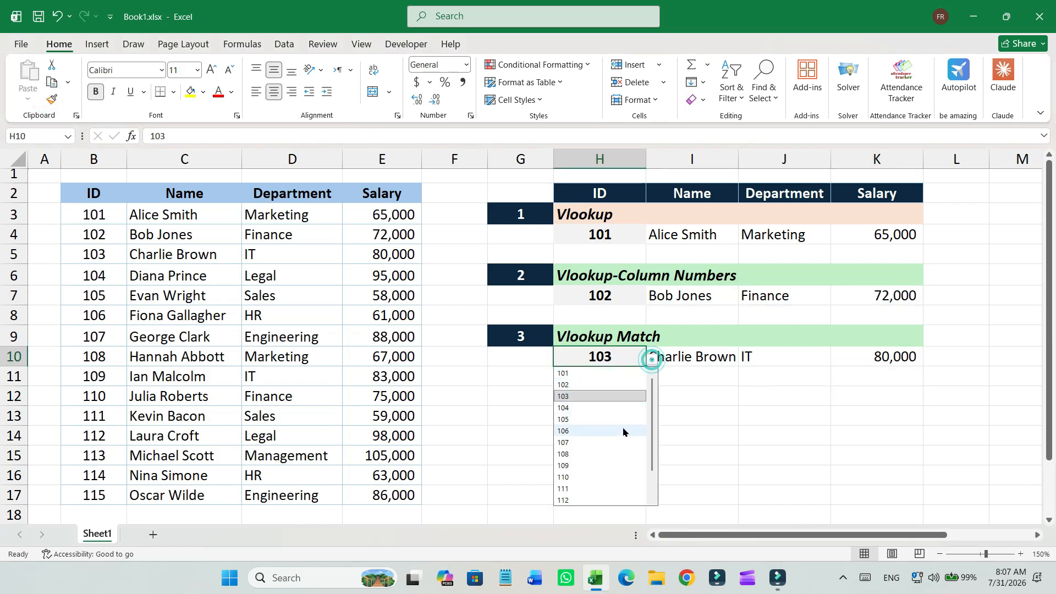
click(622, 431)
click(713, 354)
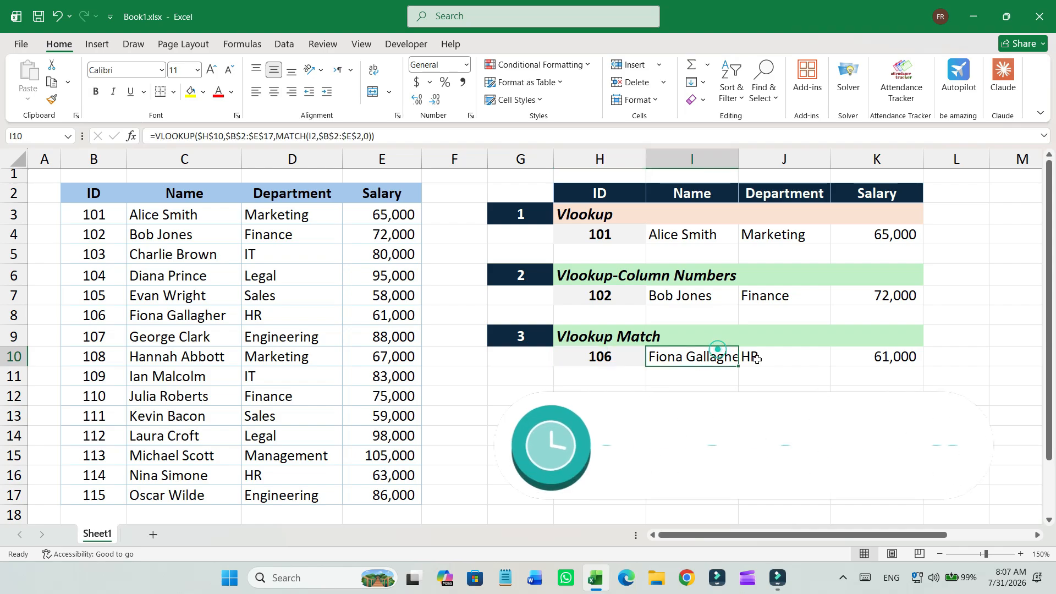
click(762, 357)
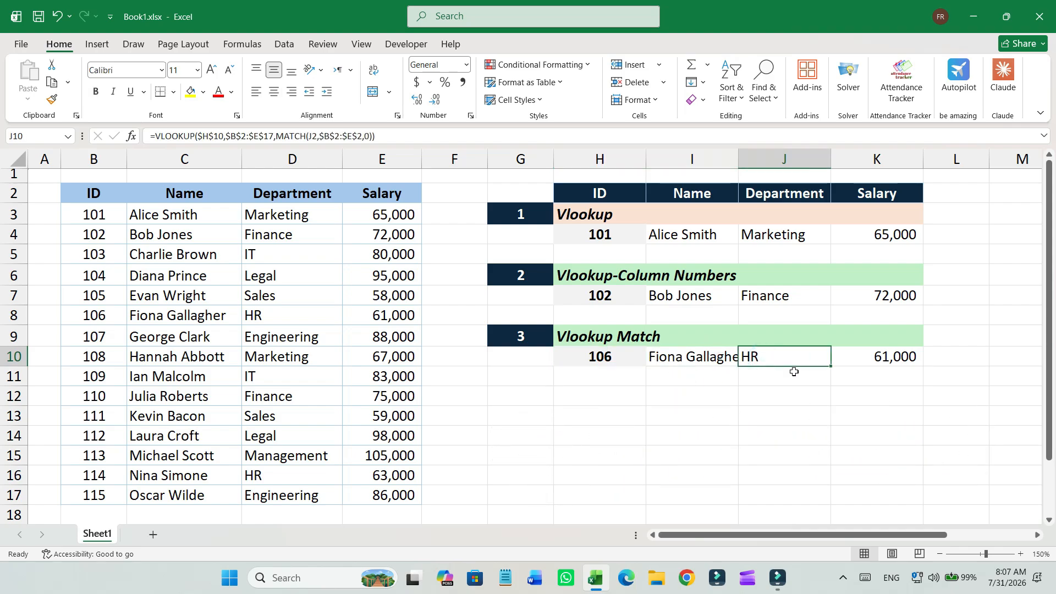
Test the MATCH lookup by changing the Department header in J2 to Salary, and undo the change.
click(792, 199)
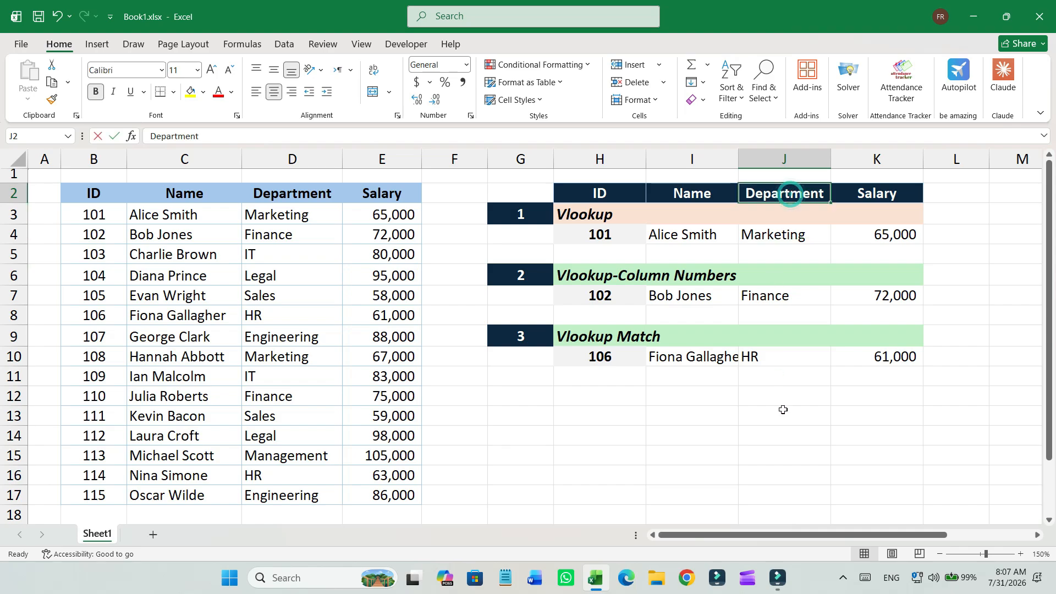
text(Sa;a)
key(BackSpace)
key(BackSpace)
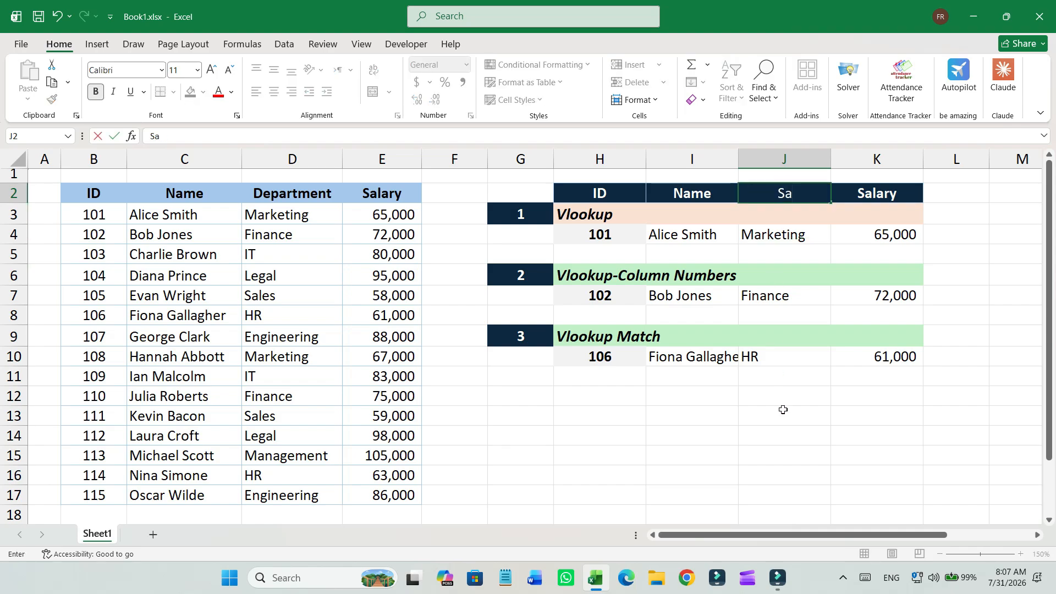
text(lary)
key(ctrl+Return)
key(Return)
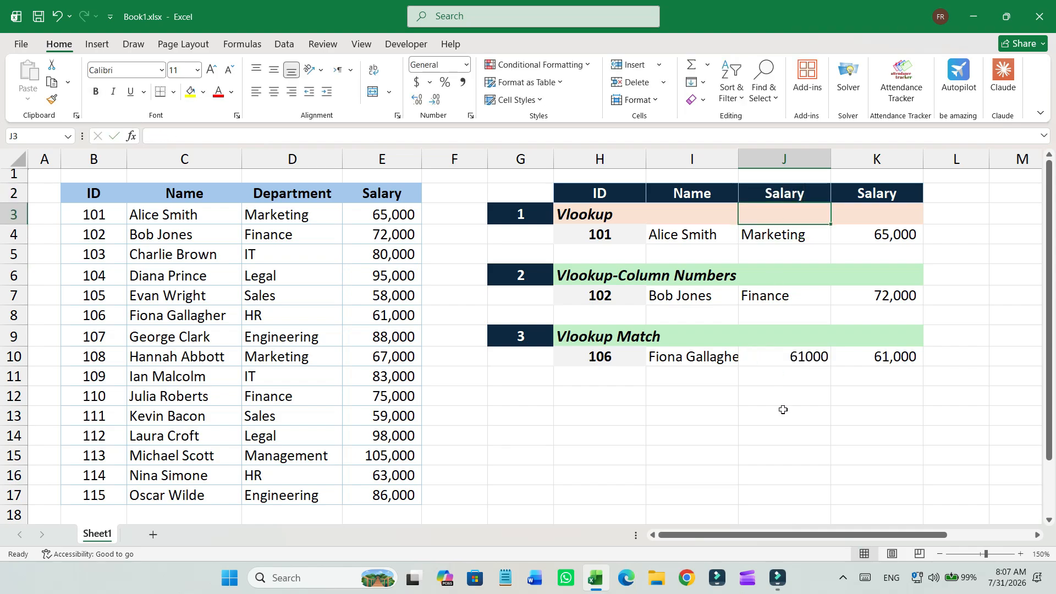
key(ctrl+z)
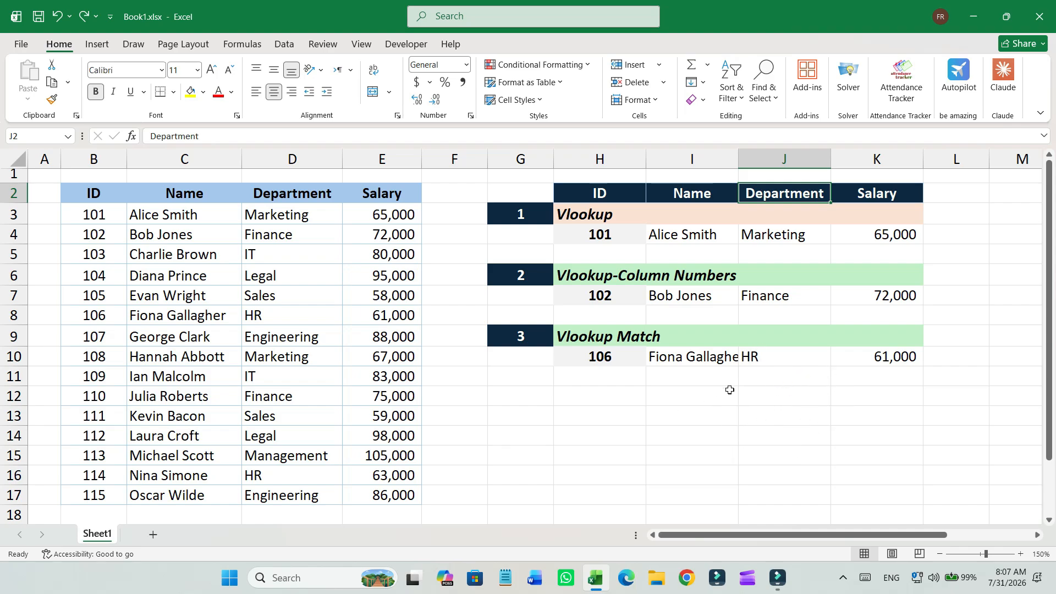
click(730, 390)
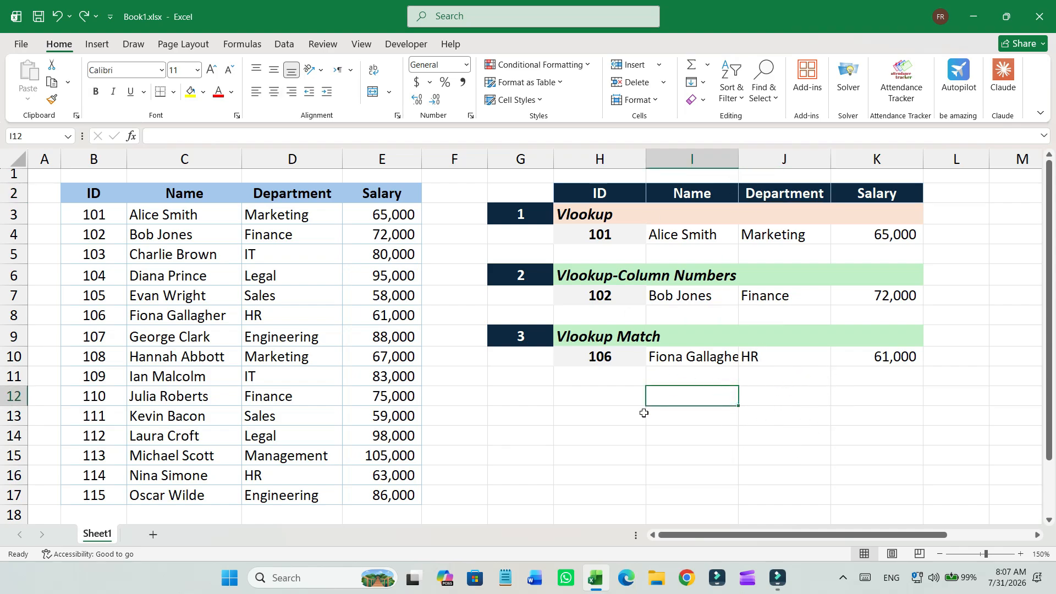
Set the lookup ID in H10 to 109.
click(615, 364)
click(652, 359)
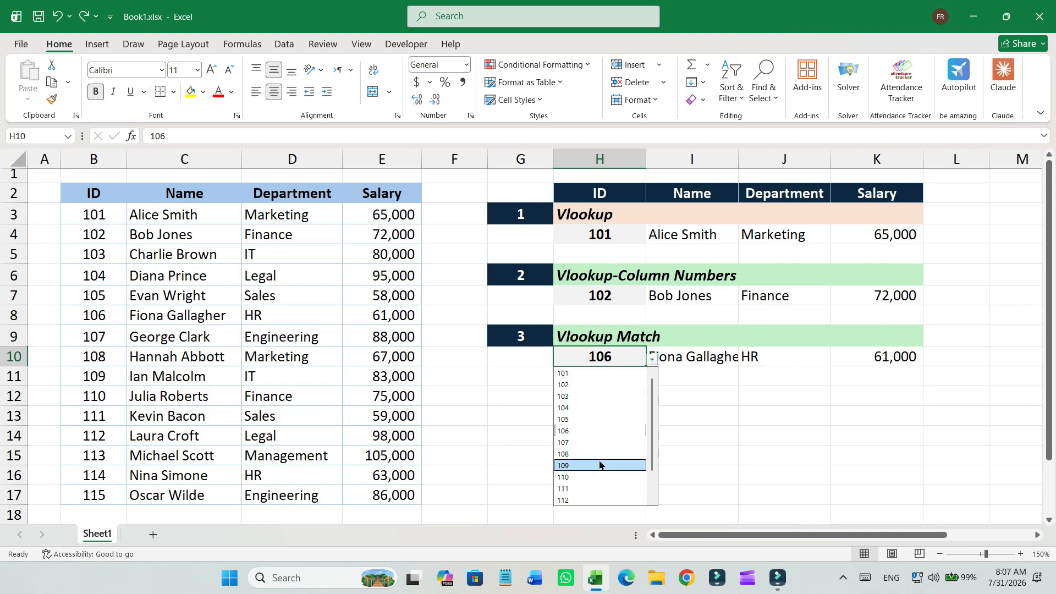
click(598, 459)
click(732, 420)
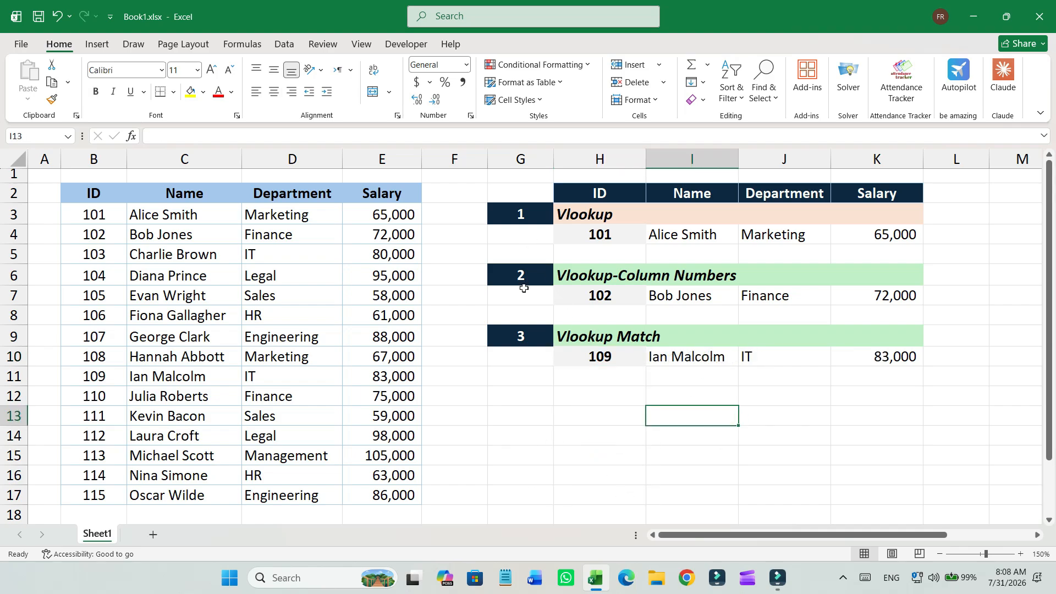
click(522, 282)
click(521, 336)
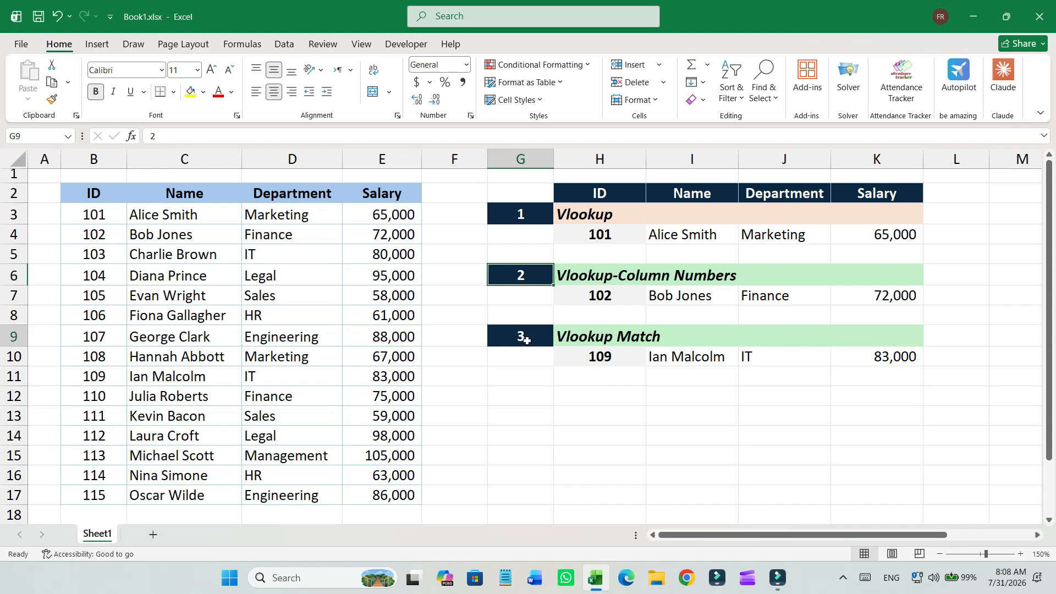